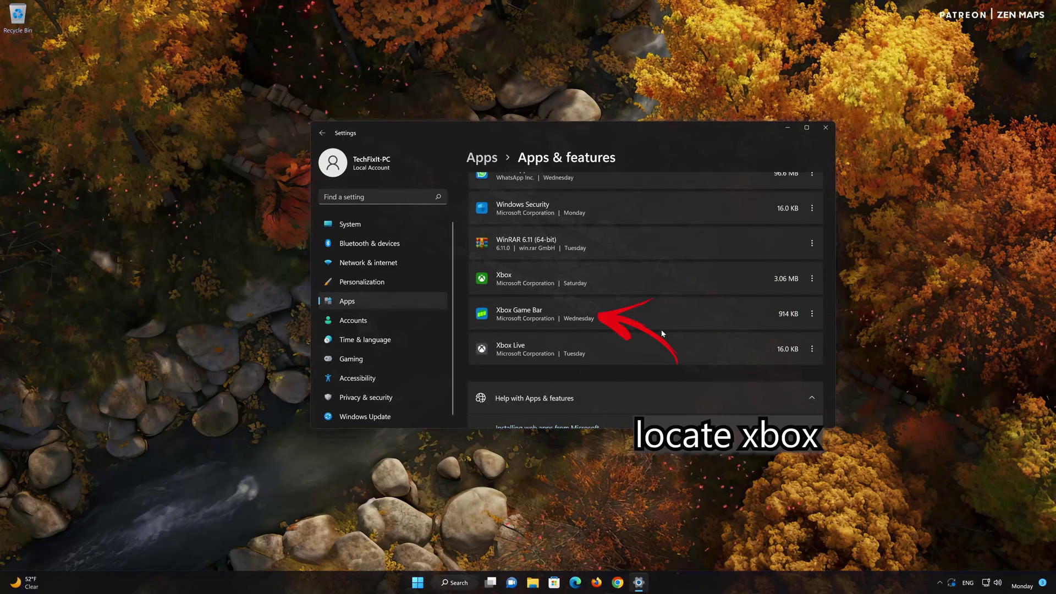
Step: Open the advanced options of the Xbox app from the installed apps list
scroll(631, 325, up, 1)
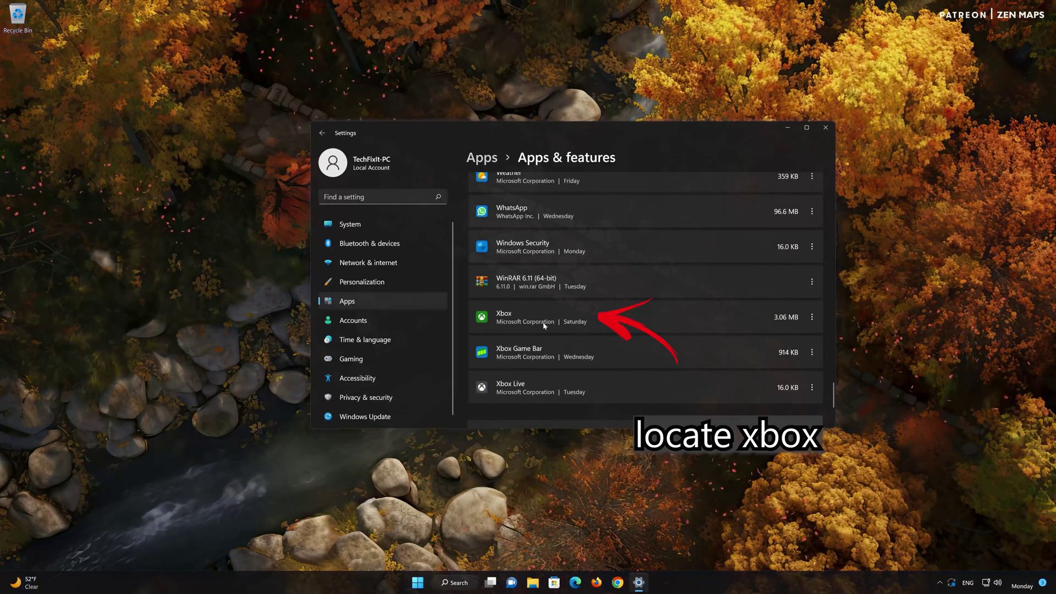
click(812, 318)
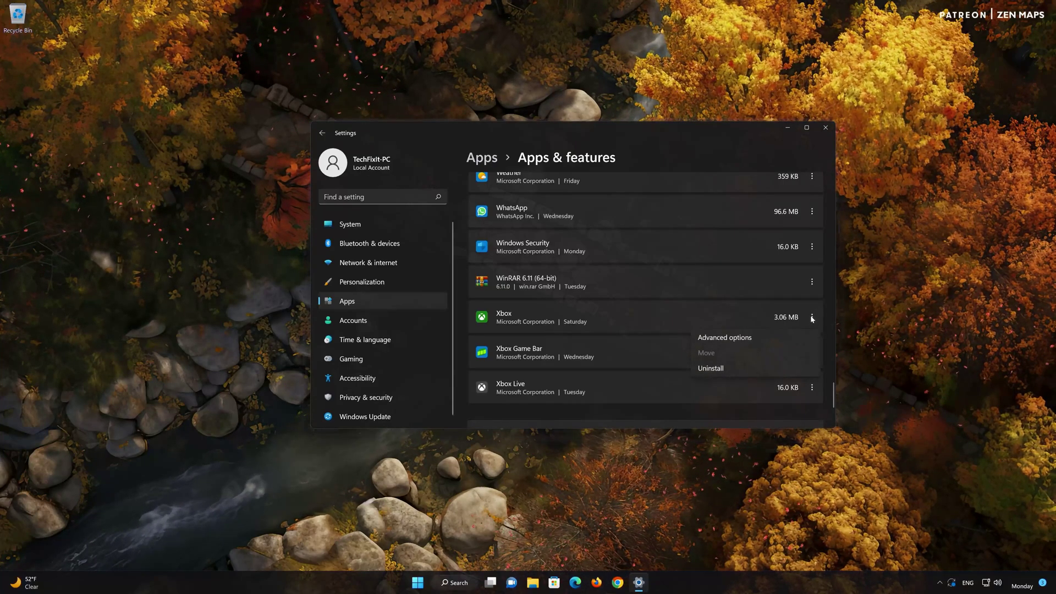
click(727, 339)
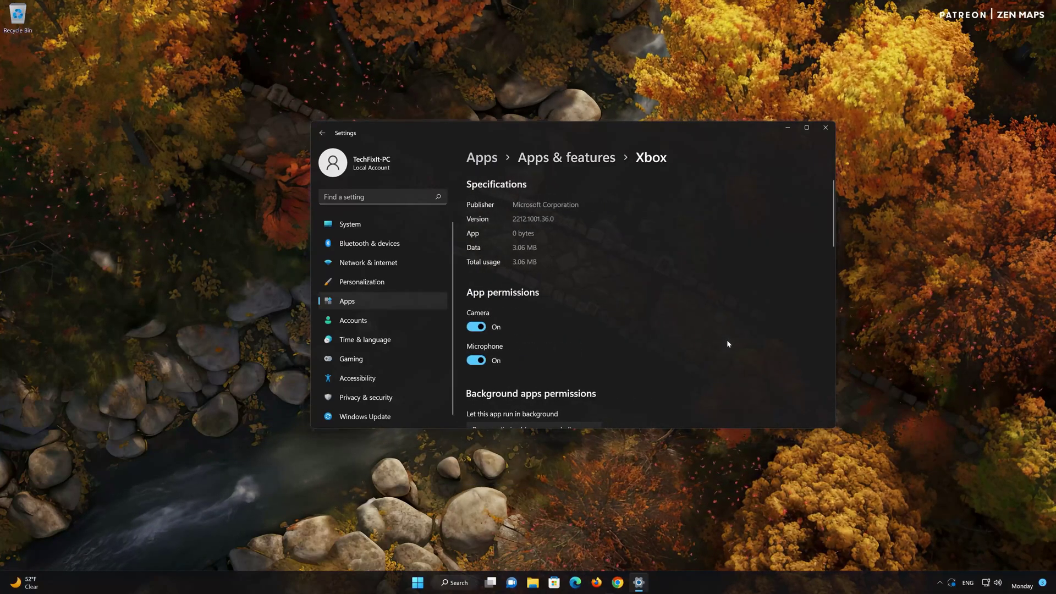
Step: Repair the Xbox app, and reset it as well, confirming the deletion of its data
scroll(725, 340, down, 3)
scroll(725, 341, down, 5)
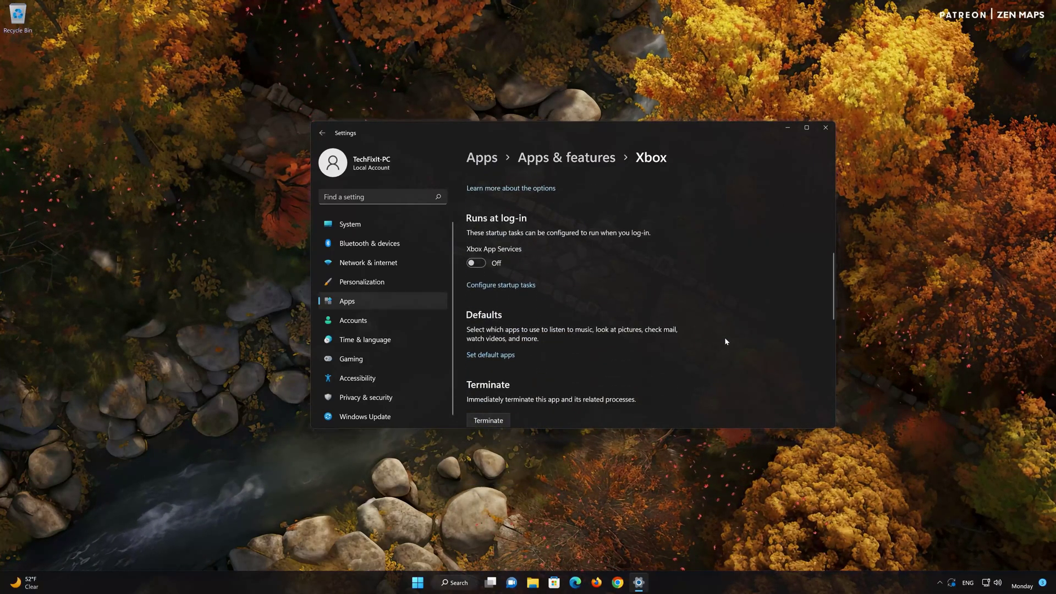
scroll(725, 342, down, 2)
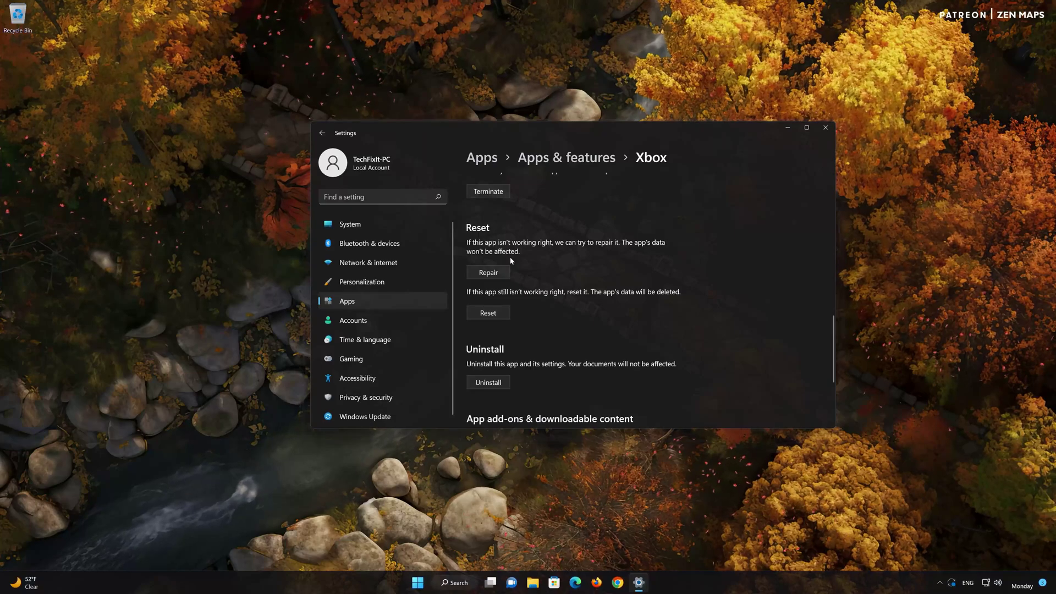
click(486, 275)
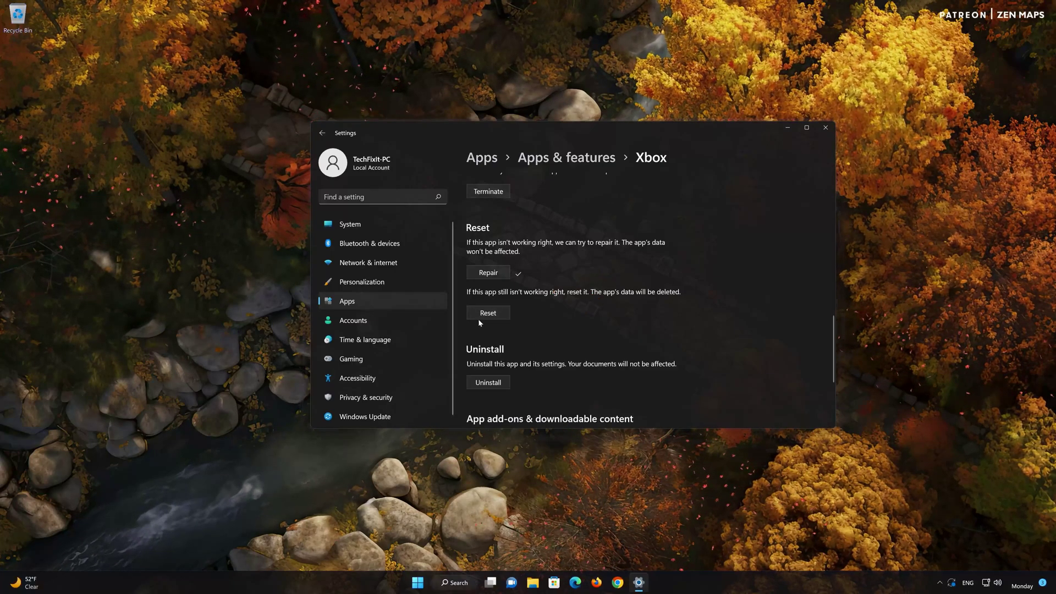
click(491, 314)
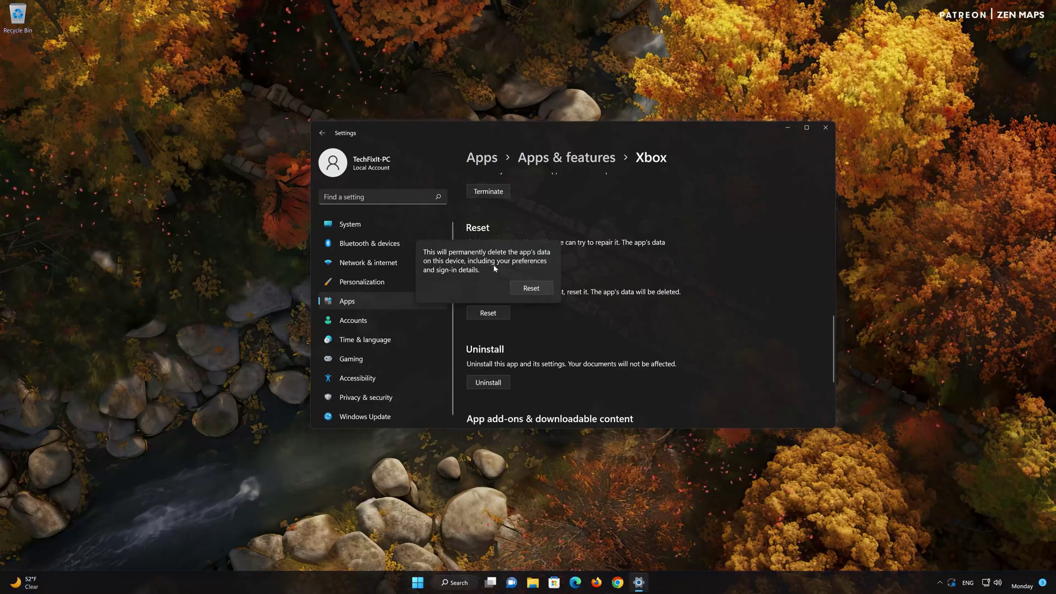
click(532, 289)
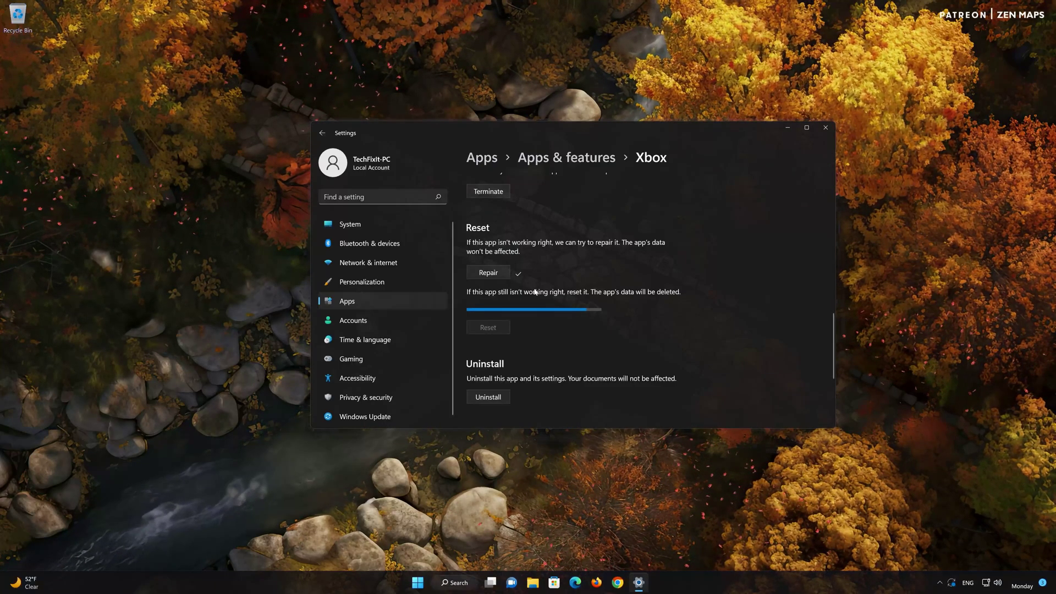
Step: Uninstall the Xbox app, confirm the removal, and close Settings
scroll(533, 314, down, 3)
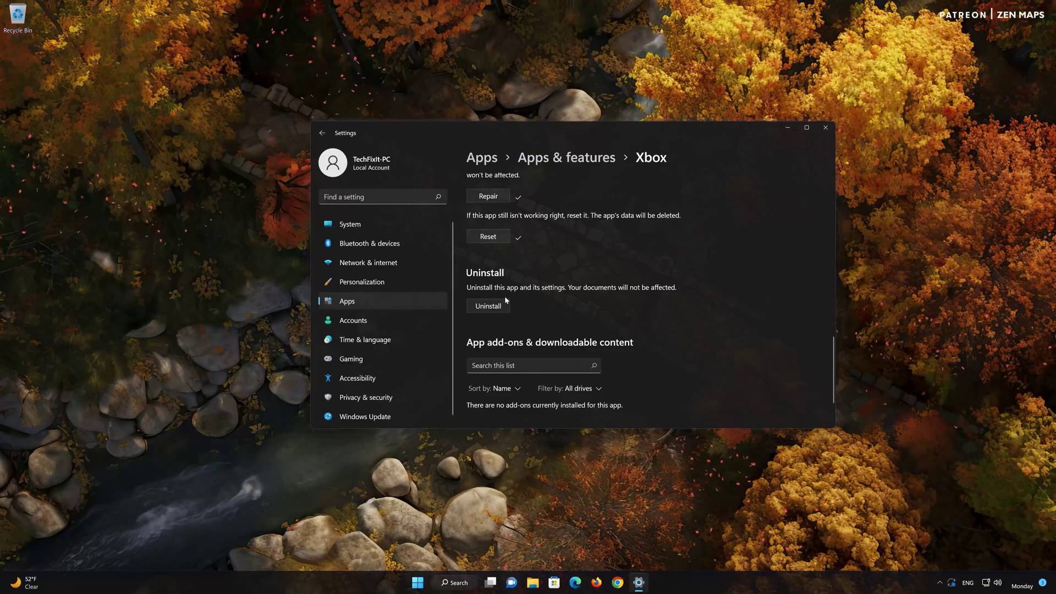
click(489, 307)
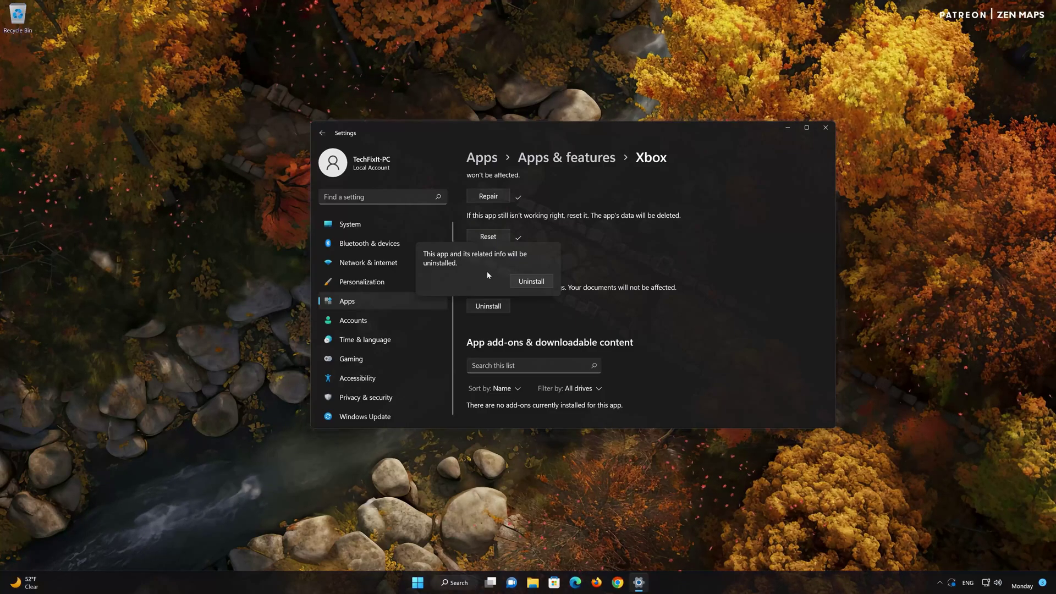
click(537, 284)
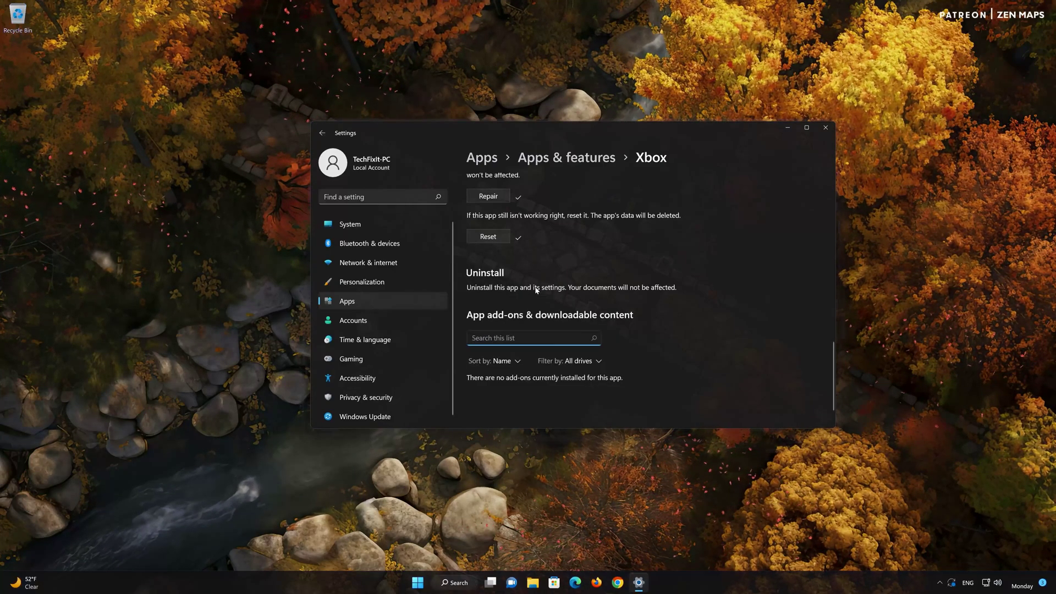
click(825, 128)
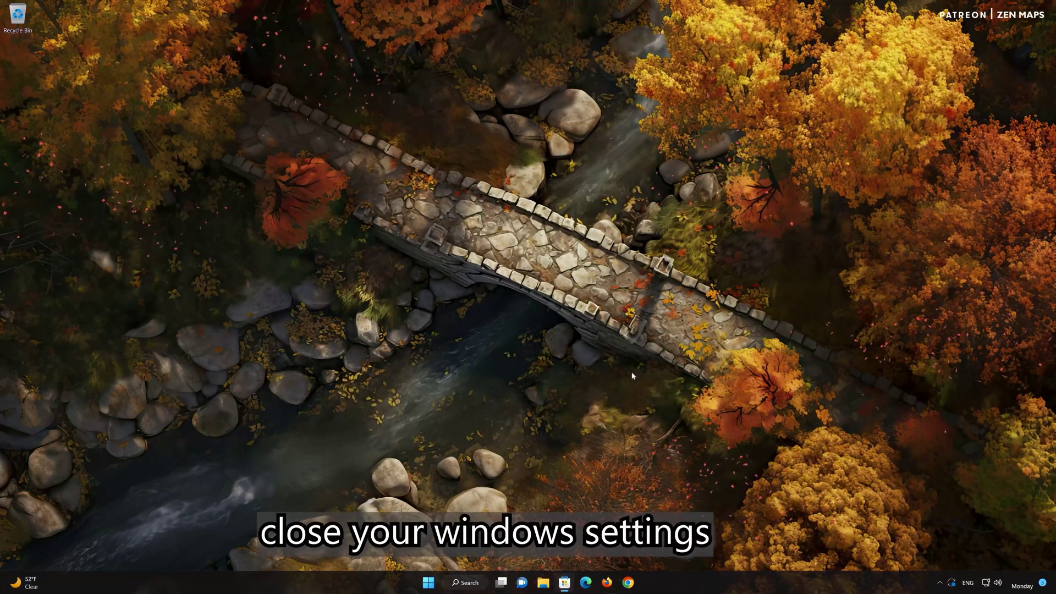
Step: Switch to Microsoft Store, search for "xbox" and install the Xbox app
click(565, 582)
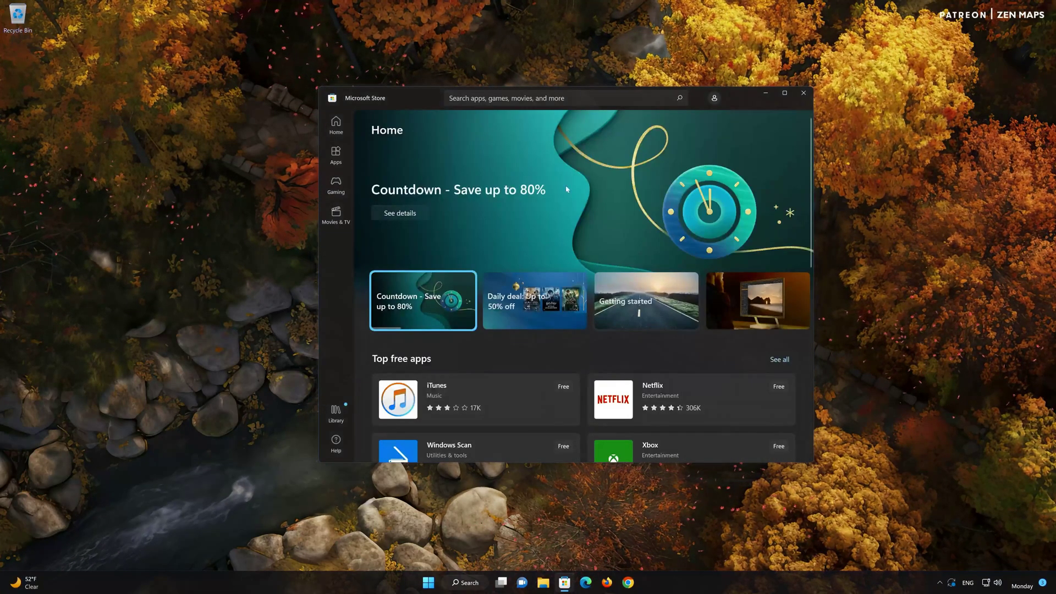
click(550, 97)
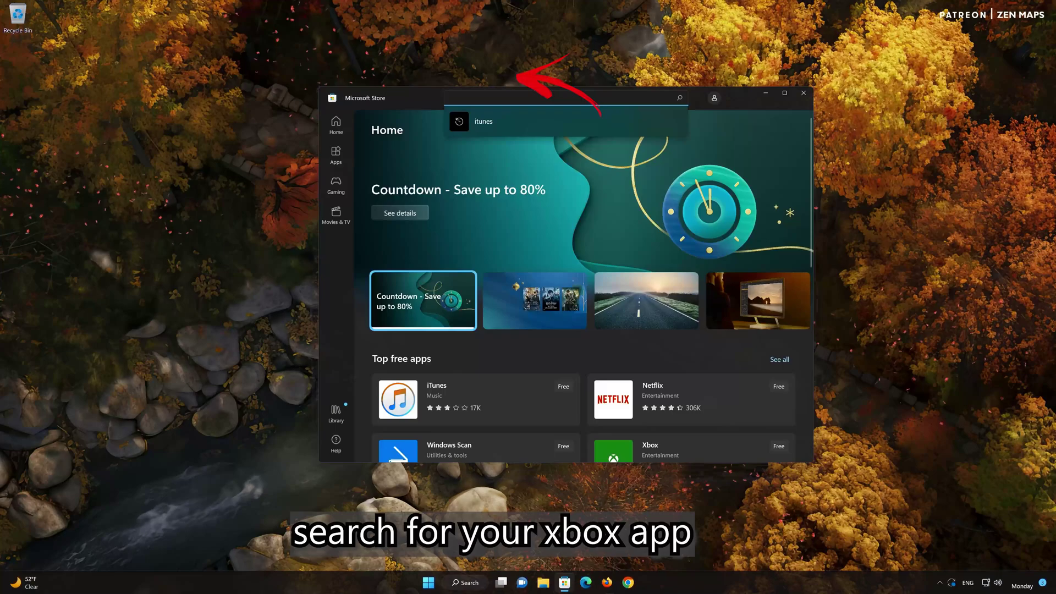
text(xbox)
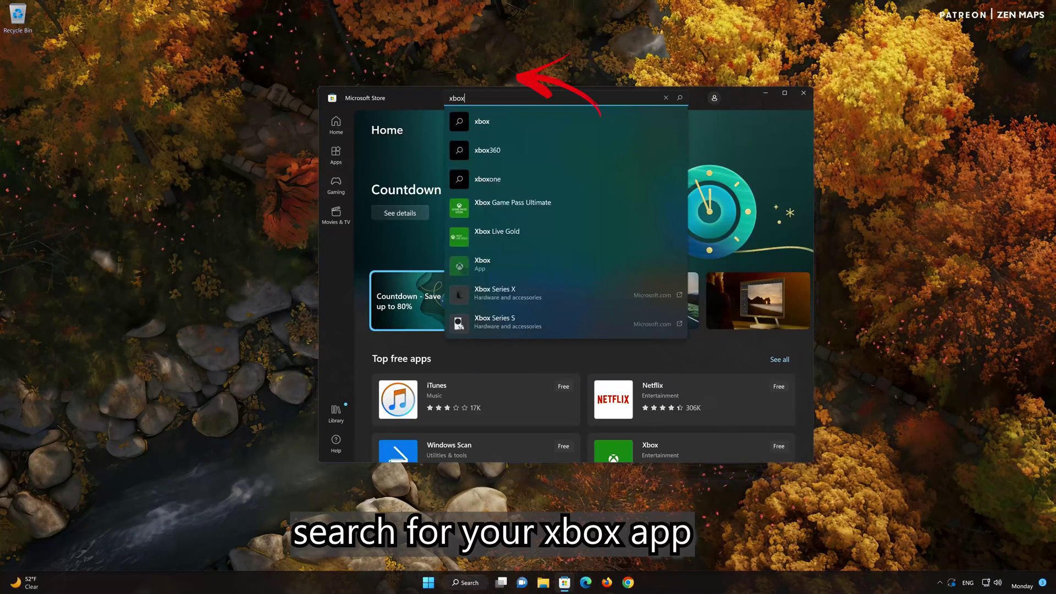
click(499, 263)
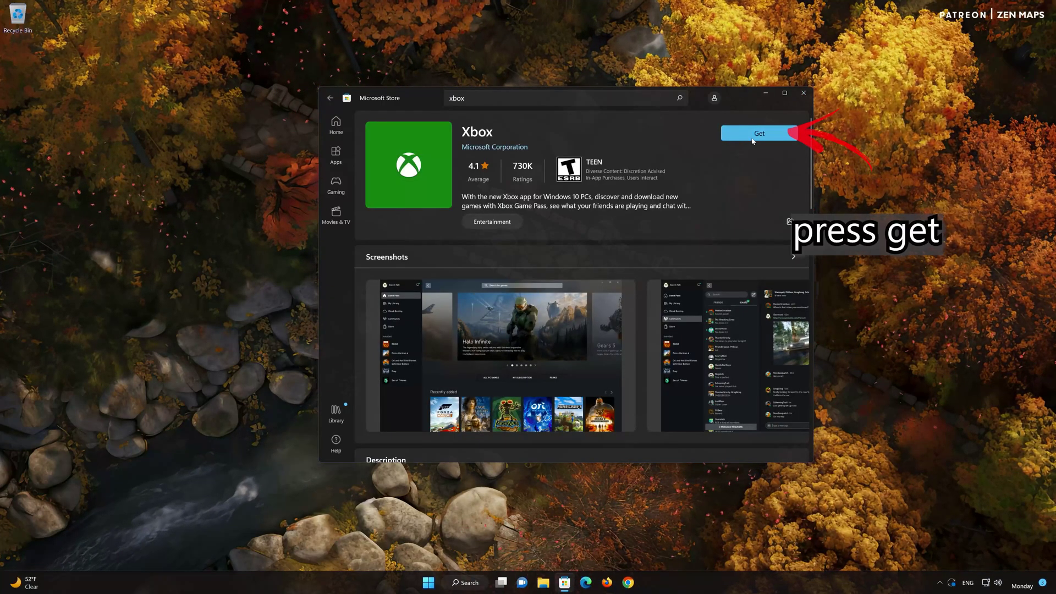
click(752, 138)
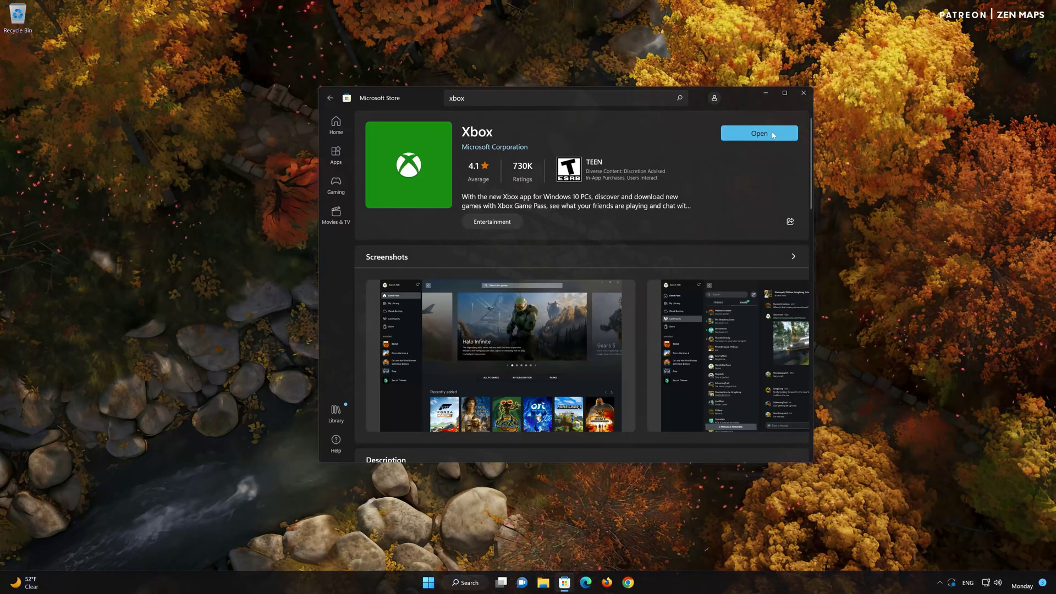
Step: Launch the newly installed Xbox app and browse its Game Pass catalog without signing in
click(759, 133)
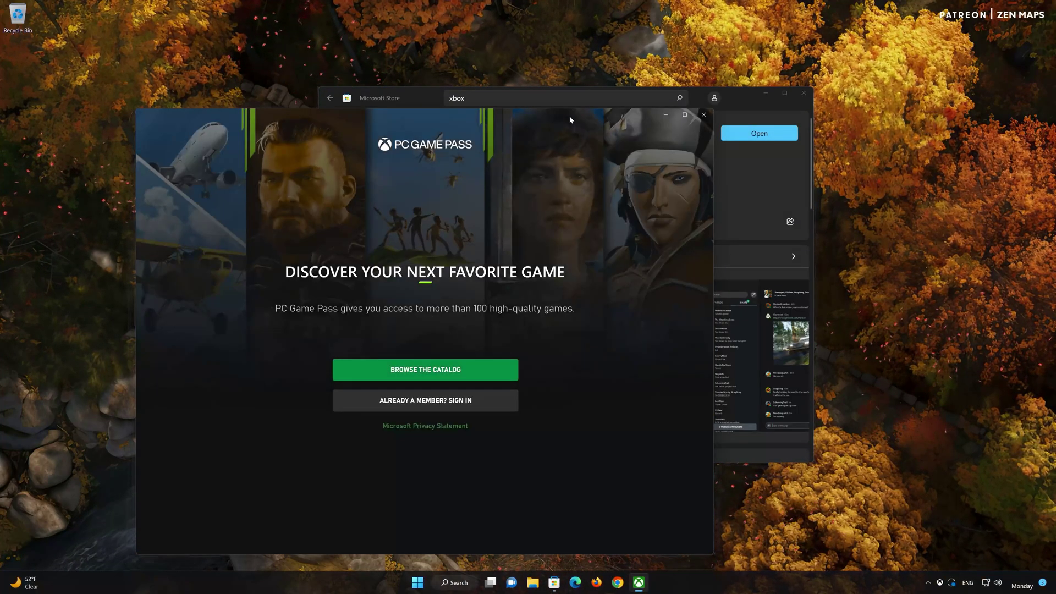
drag(570, 119, 706, 70)
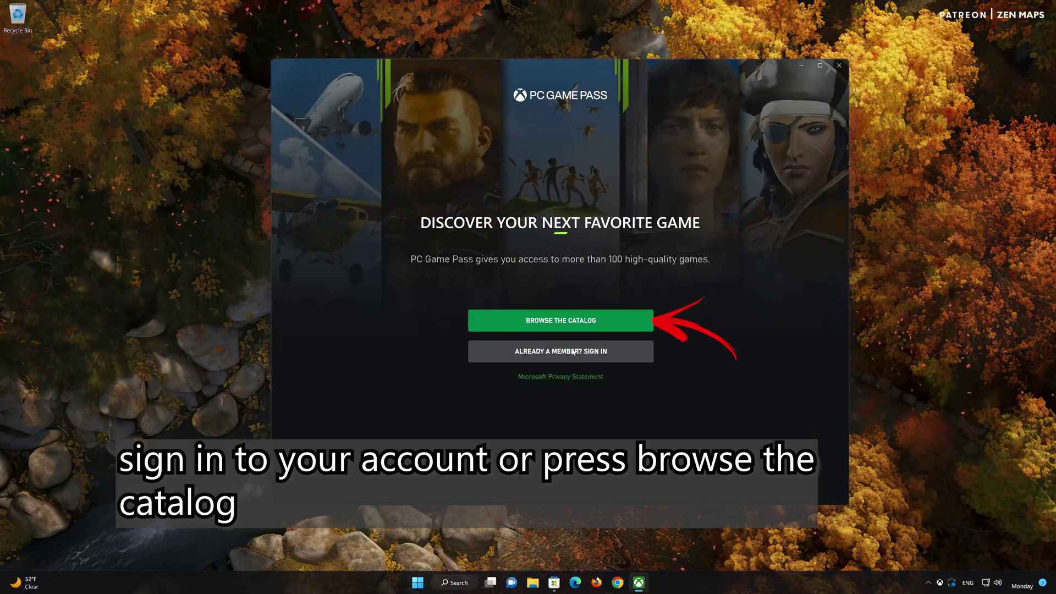
click(586, 323)
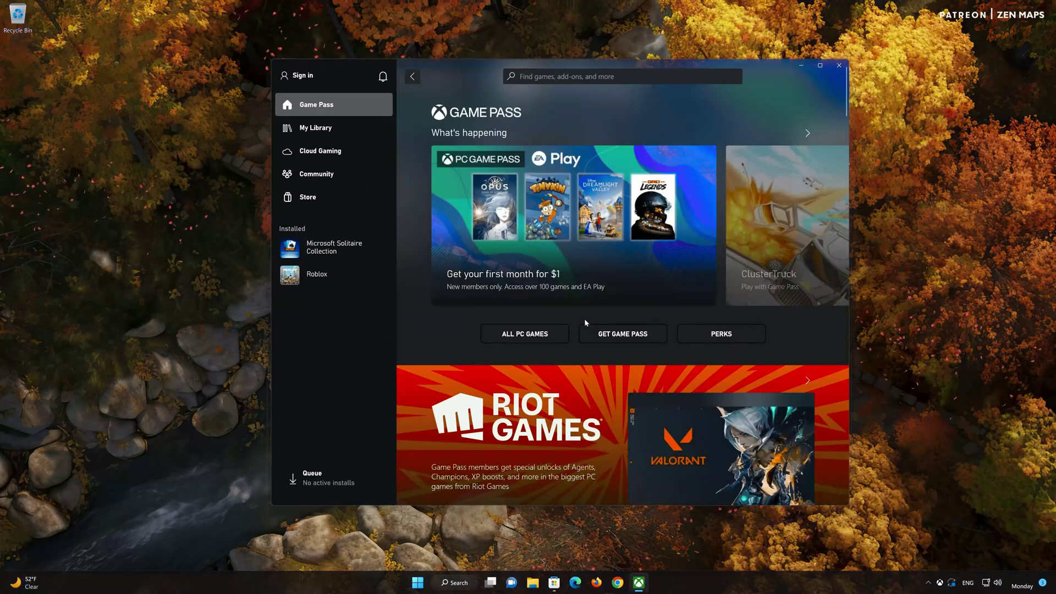
scroll(585, 323, down, 9)
scroll(585, 323, down, 6)
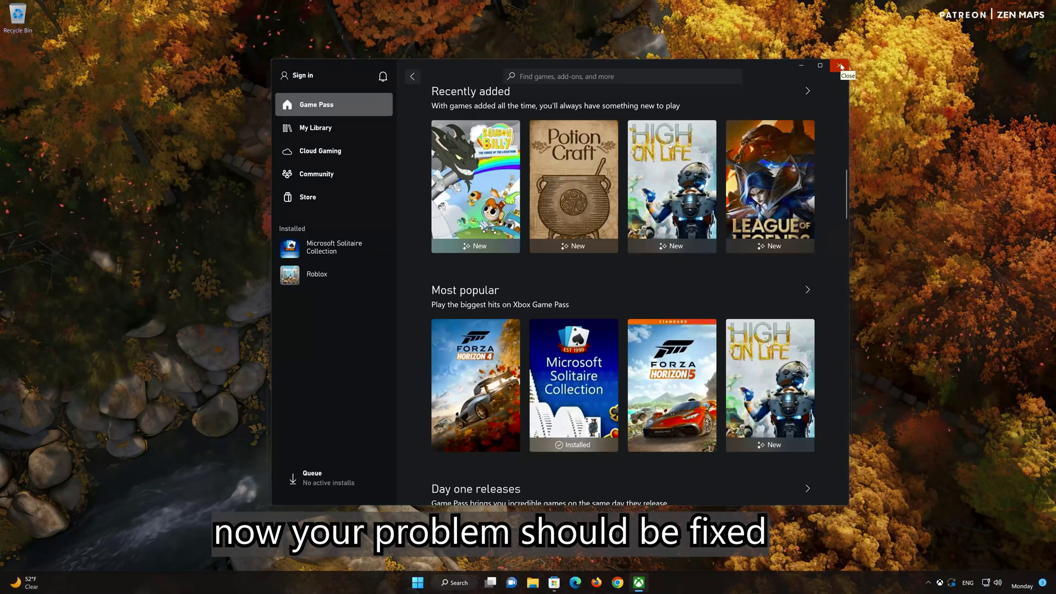
Step: Close the Xbox app and Microsoft Store
click(841, 66)
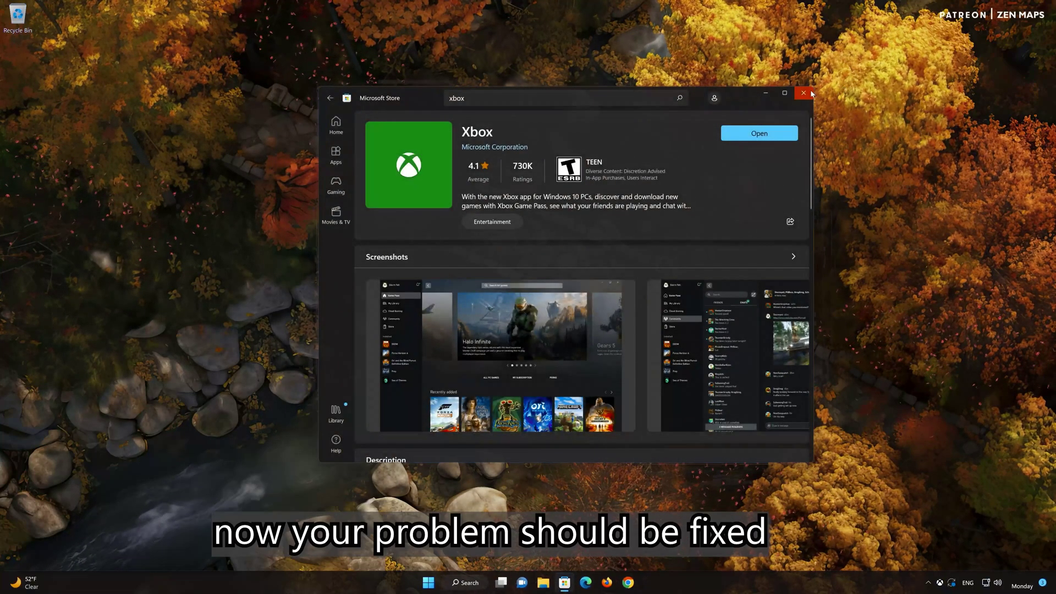
click(811, 93)
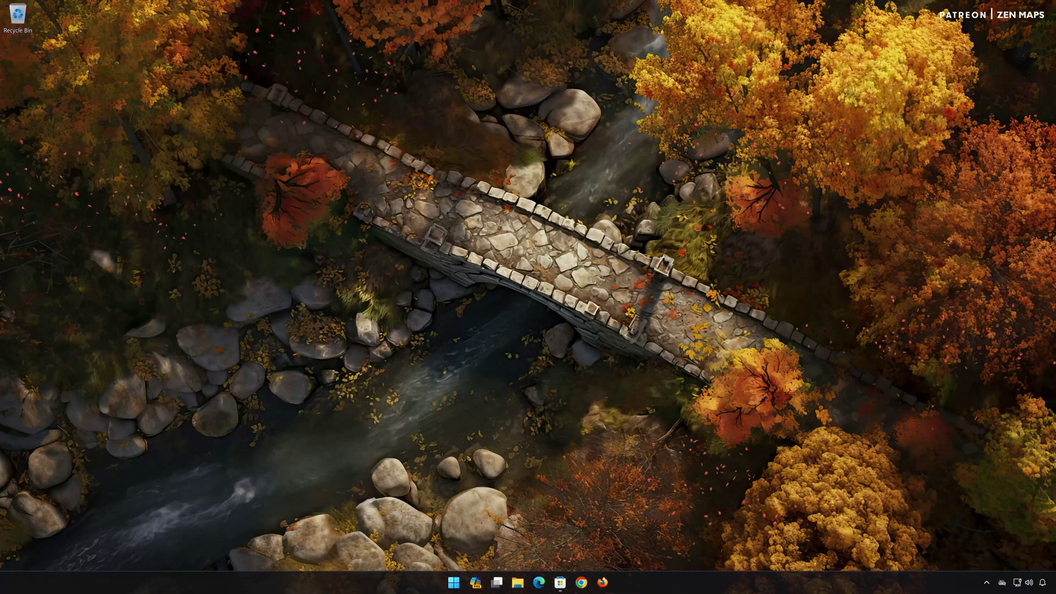
Step: Launch the Xbox app from the desktop and move its window toward the middle of the screen
click(449, 585)
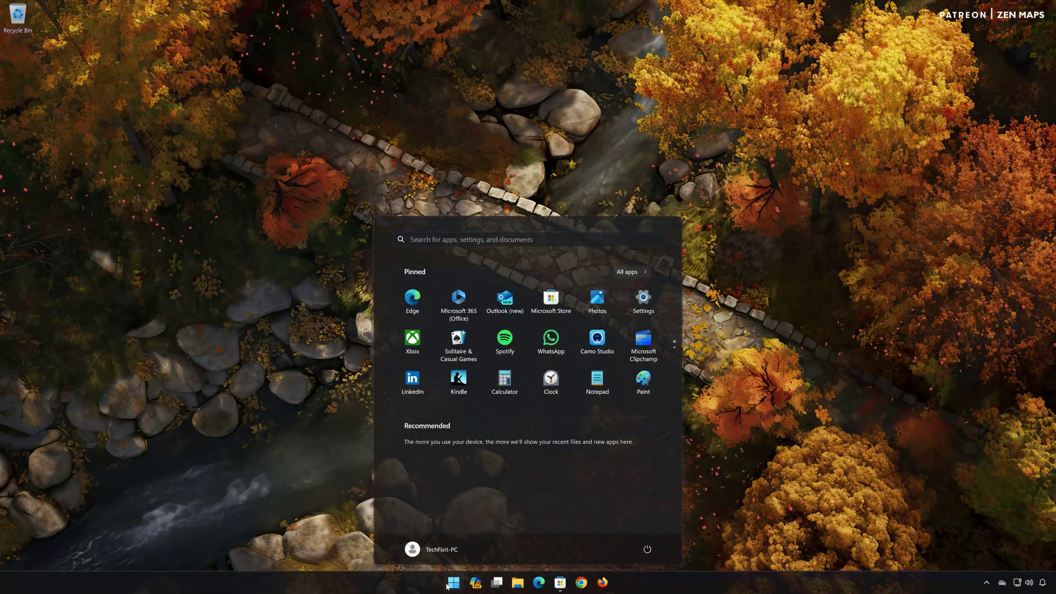
click(413, 344)
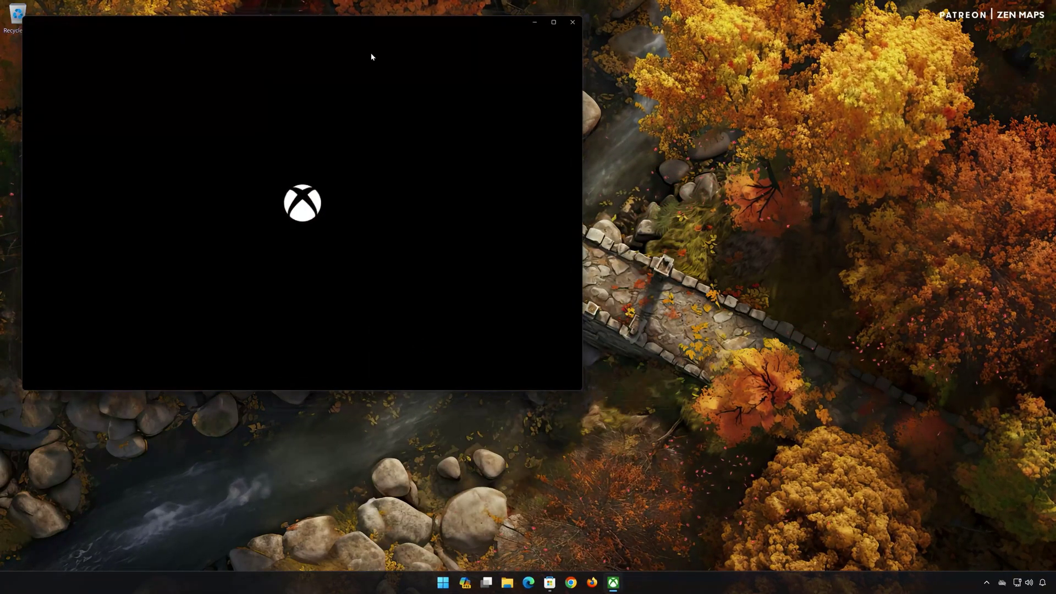
drag(382, 26, 589, 101)
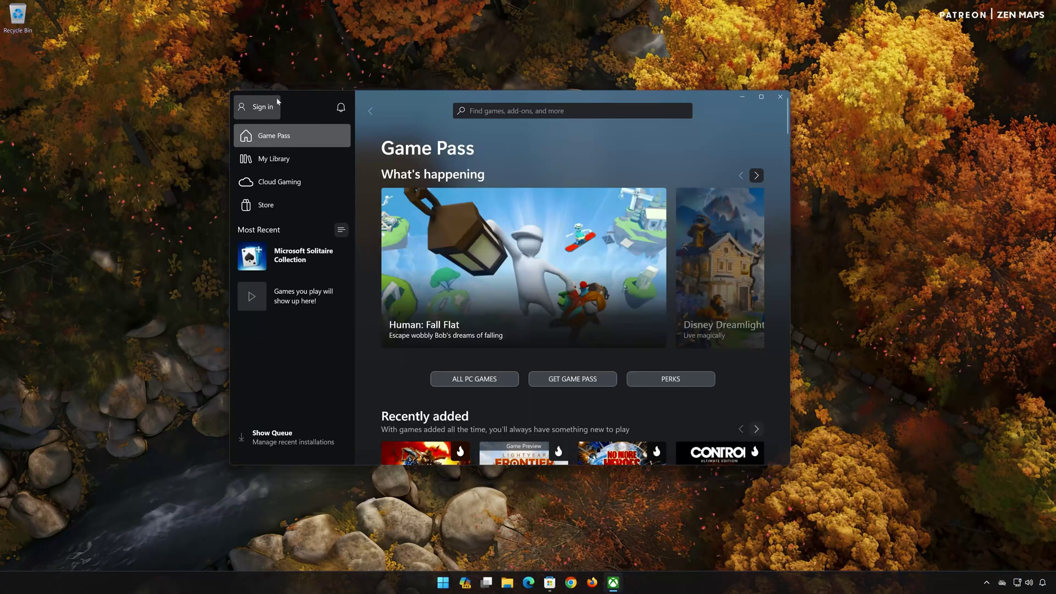
Step: Start the Gaming Services Repair Tool from Xbox Support and allow it to make changes to the device
click(265, 112)
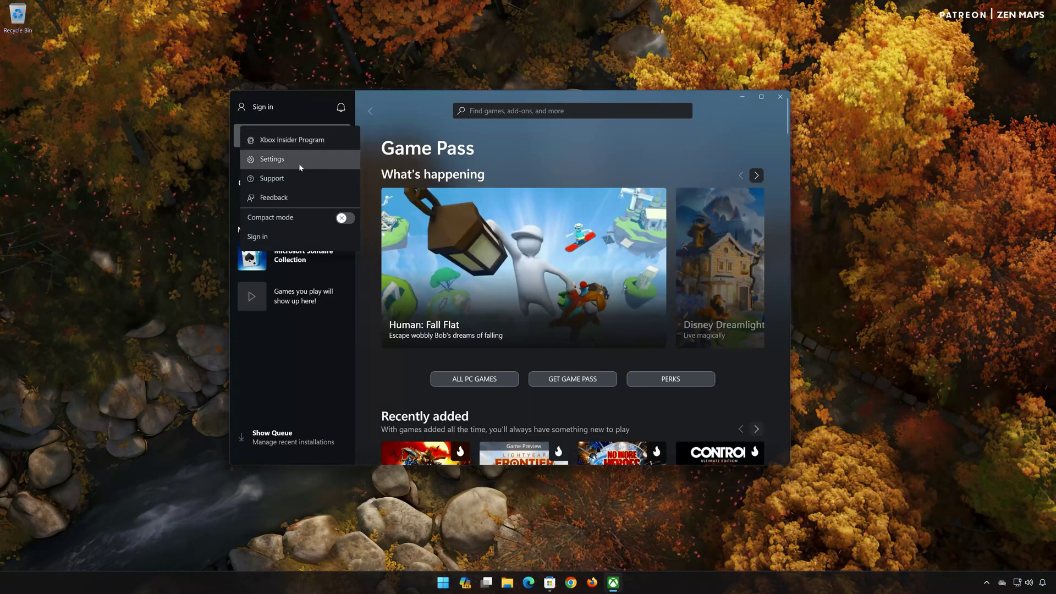
click(272, 182)
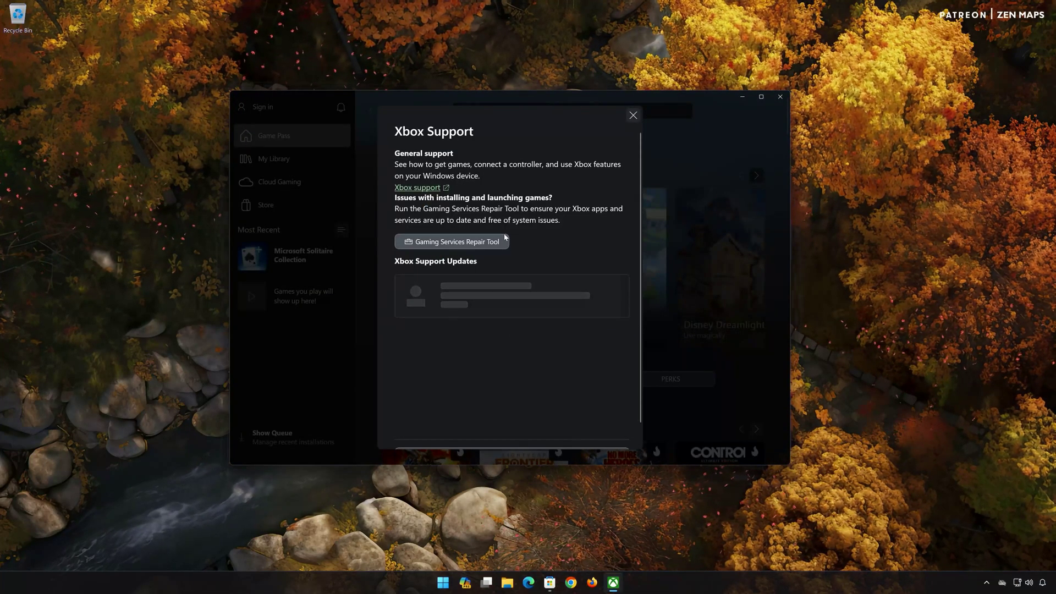
click(470, 243)
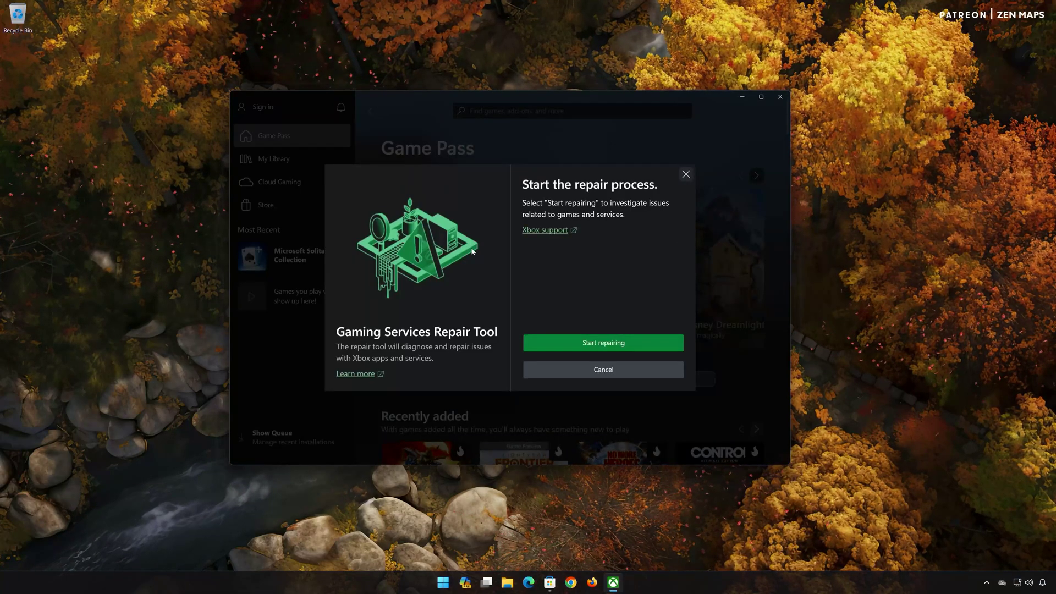
click(598, 345)
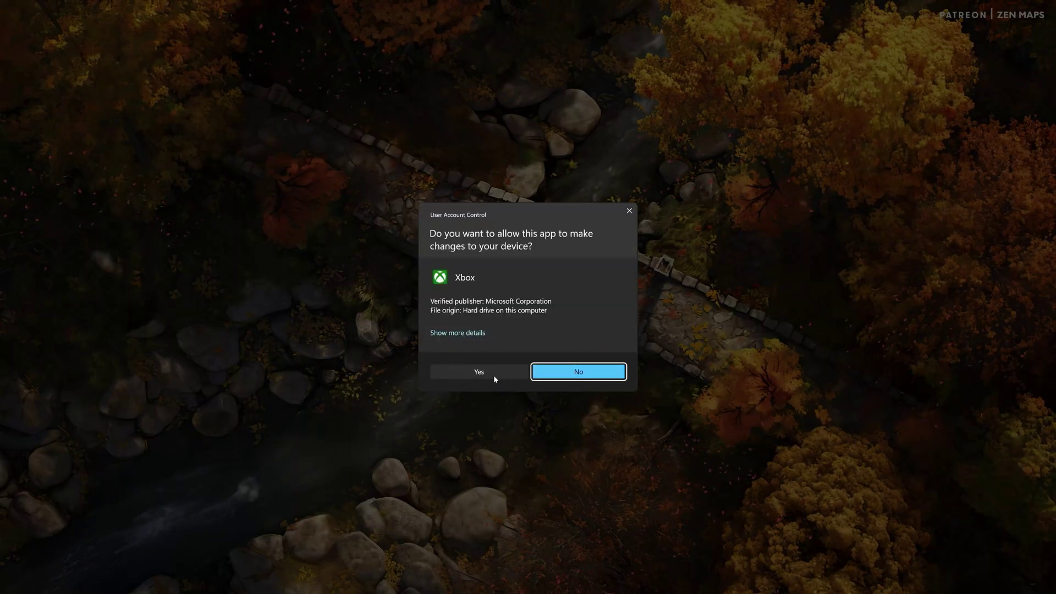
click(476, 373)
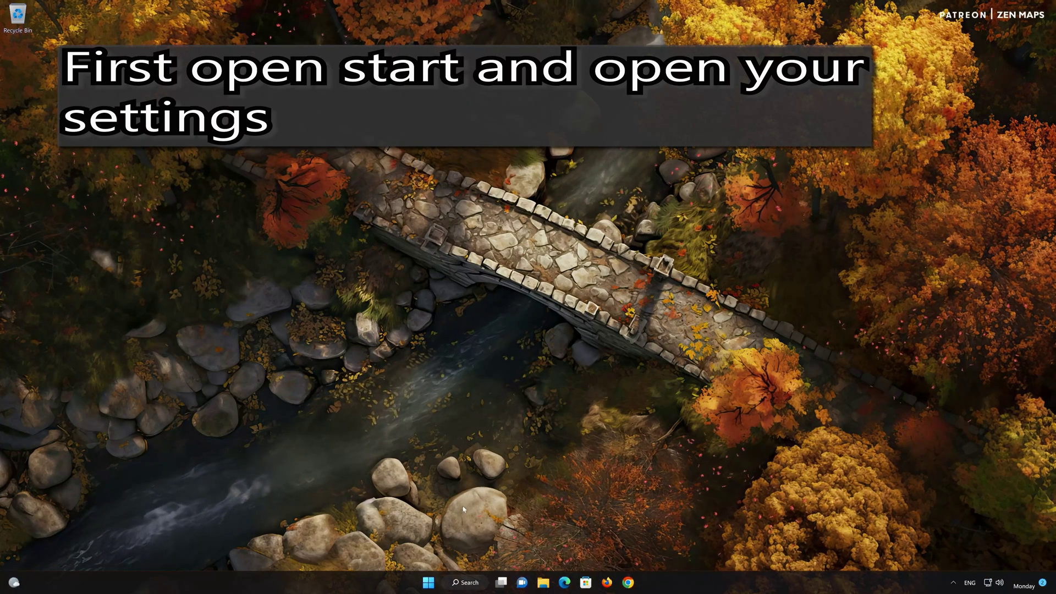
Step: Open the Apps & features page in Windows Settings
click(427, 583)
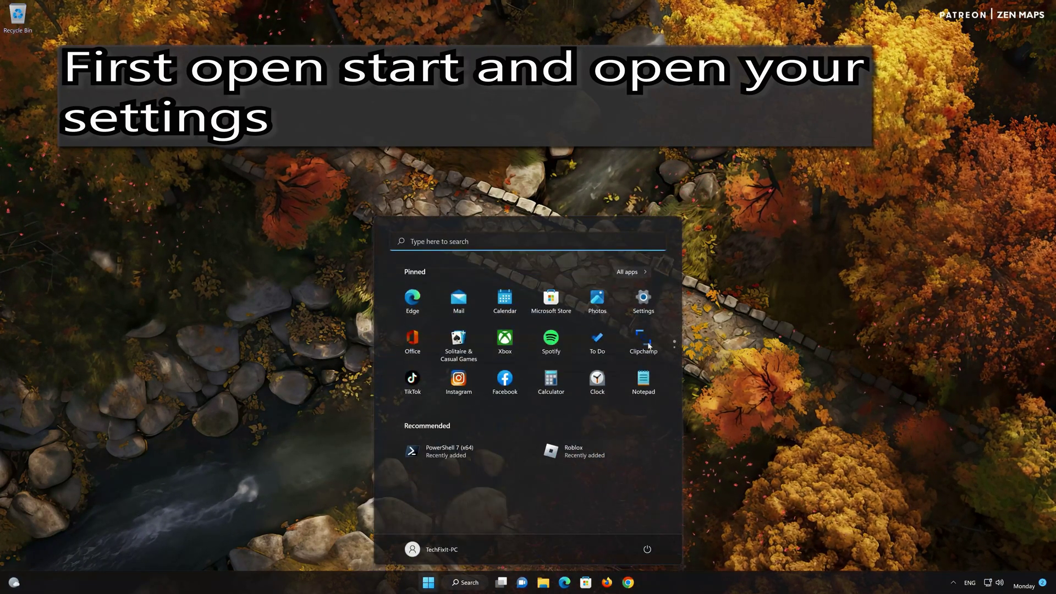
click(644, 299)
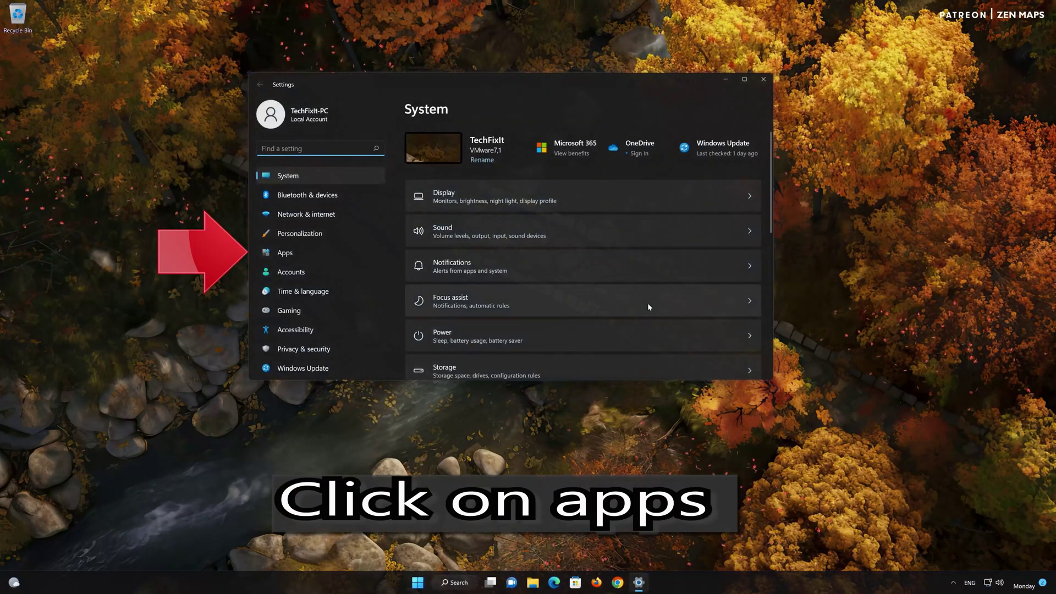
click(325, 248)
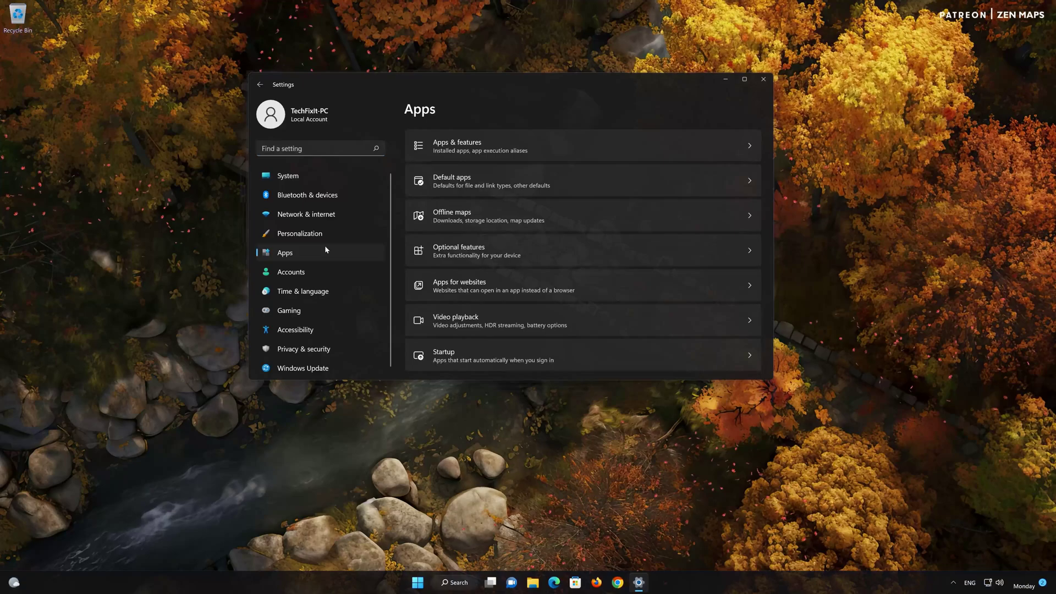
click(535, 142)
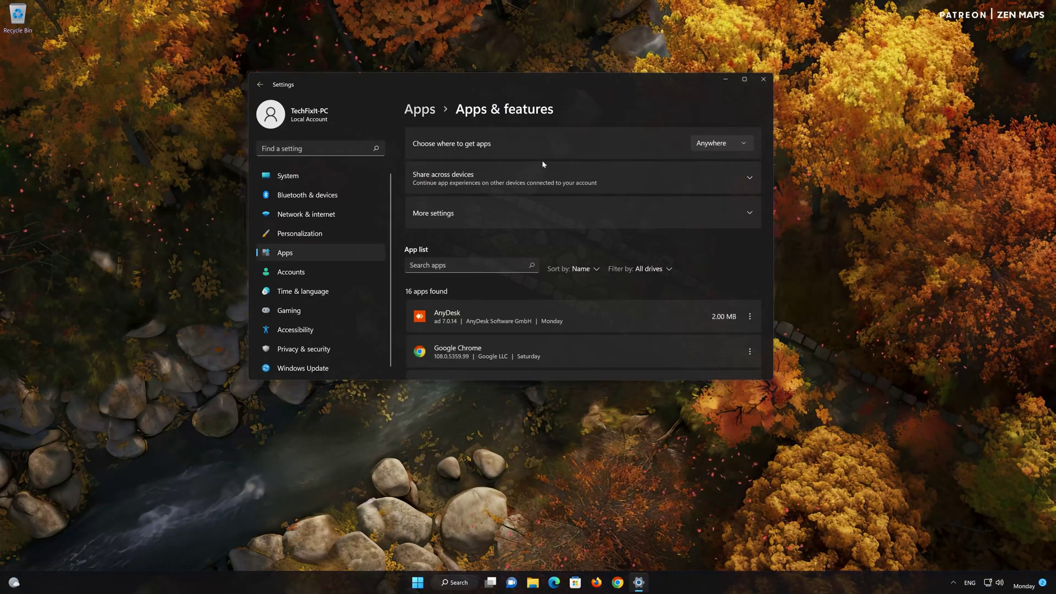
Step: Find Microsoft Store in the installed apps list and open its advanced options
scroll(583, 258, down, 10)
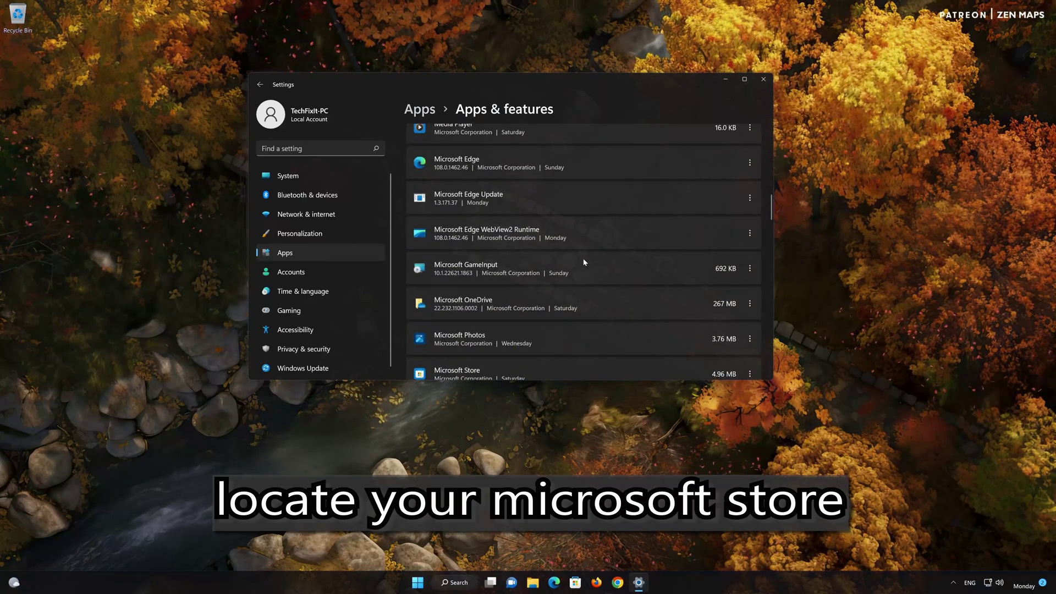
scroll(584, 262, down, 3)
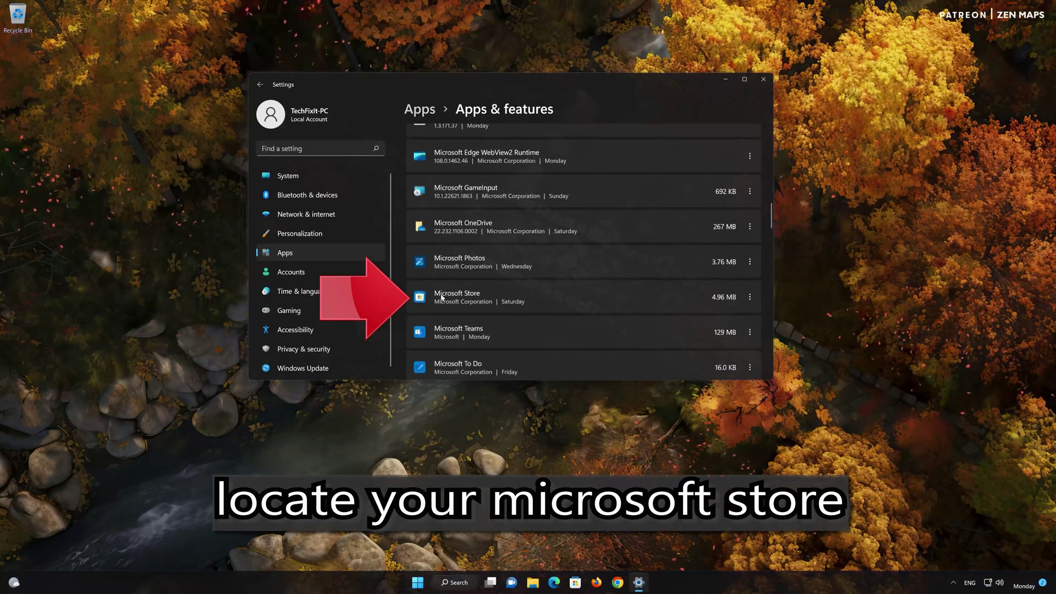
click(750, 297)
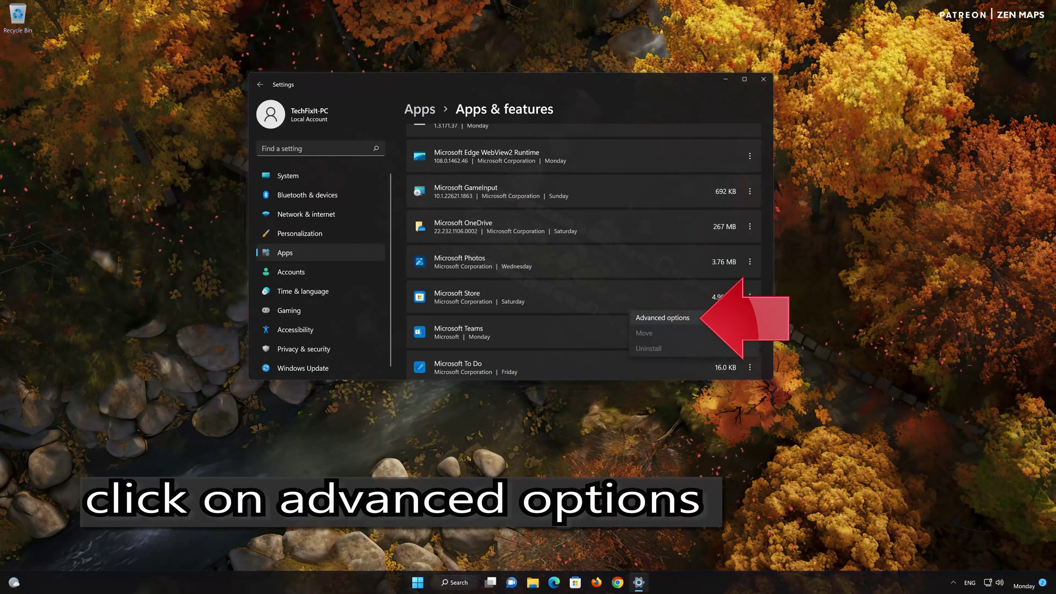
click(715, 321)
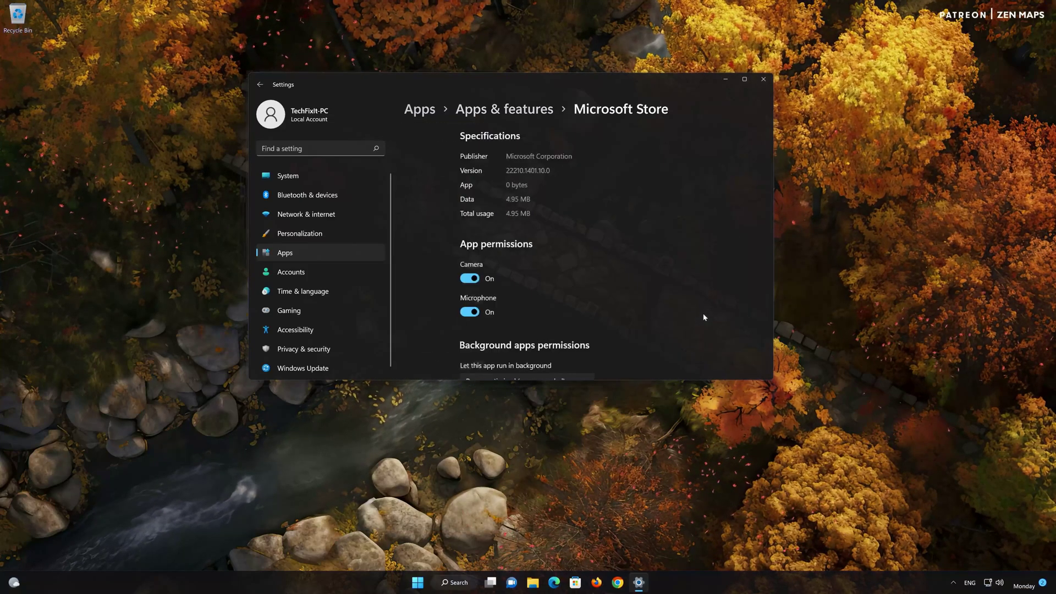
Step: Repair the Microsoft Store app, then reset it and confirm deleting its app data
scroll(681, 310, down, 10)
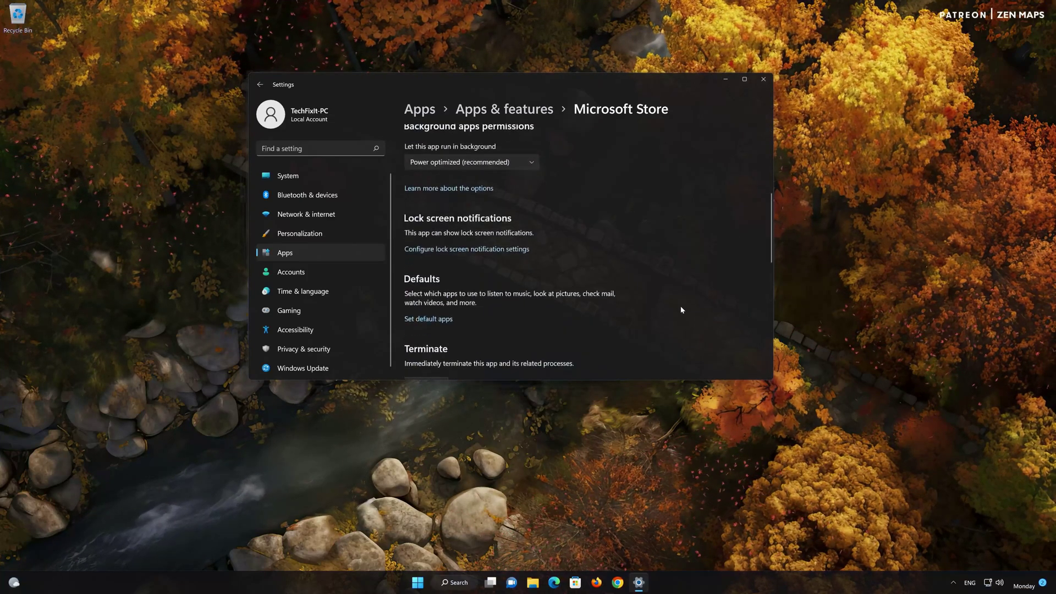
scroll(680, 308, down, 2)
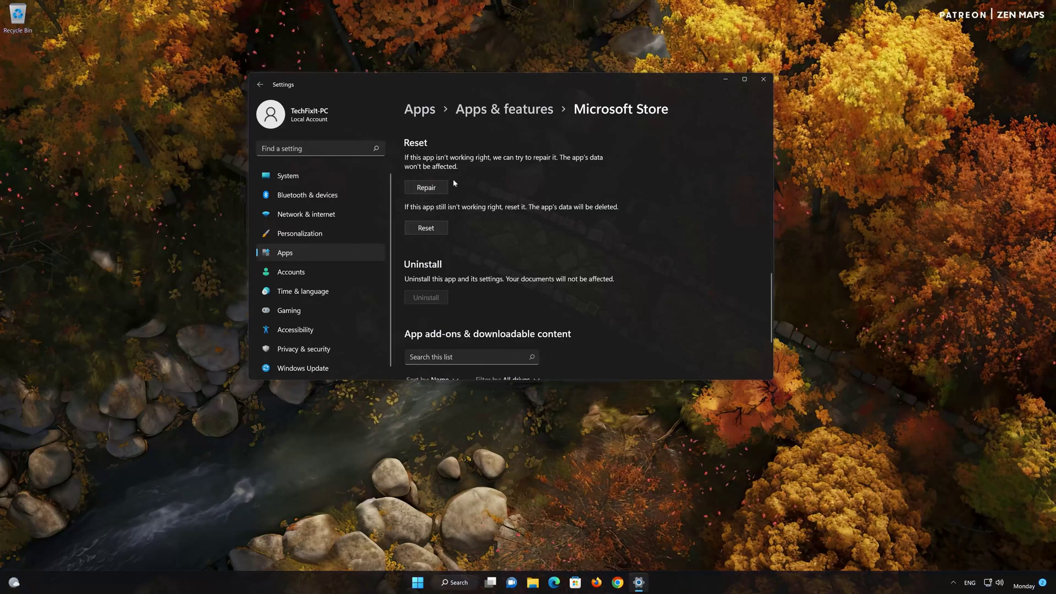
click(426, 187)
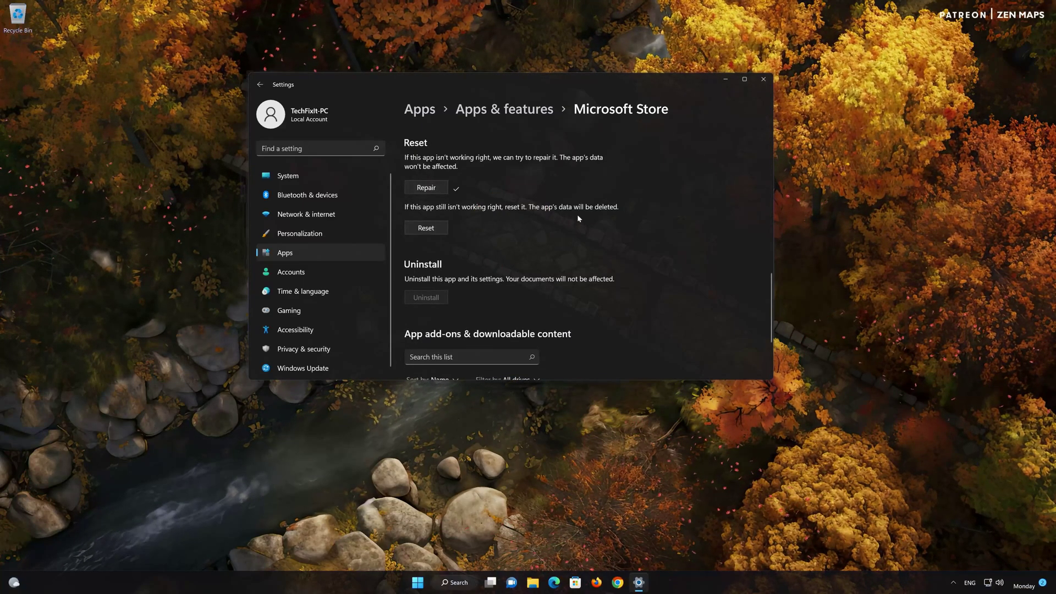
click(422, 229)
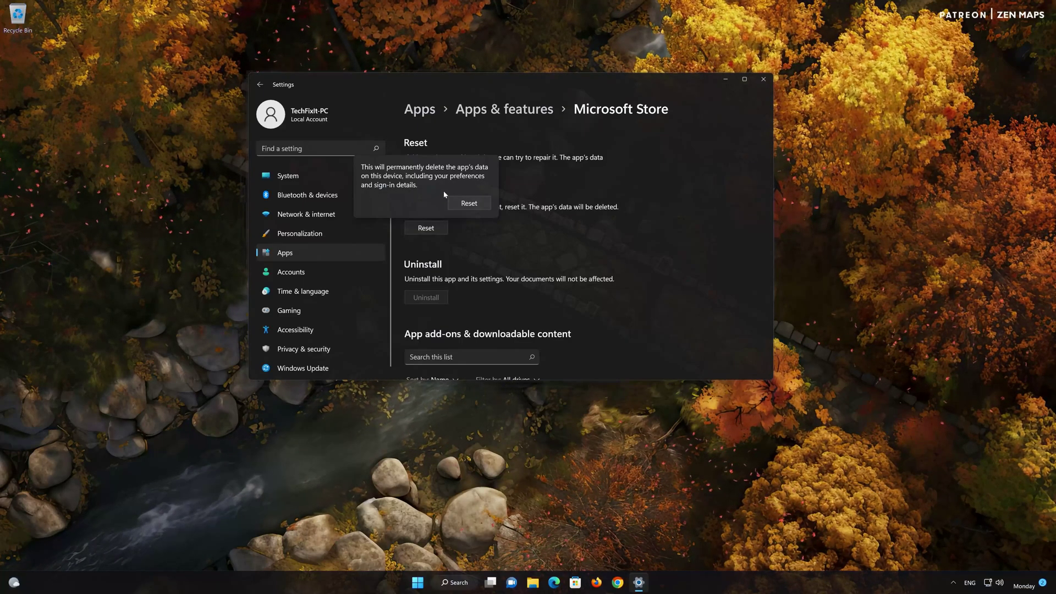
click(468, 205)
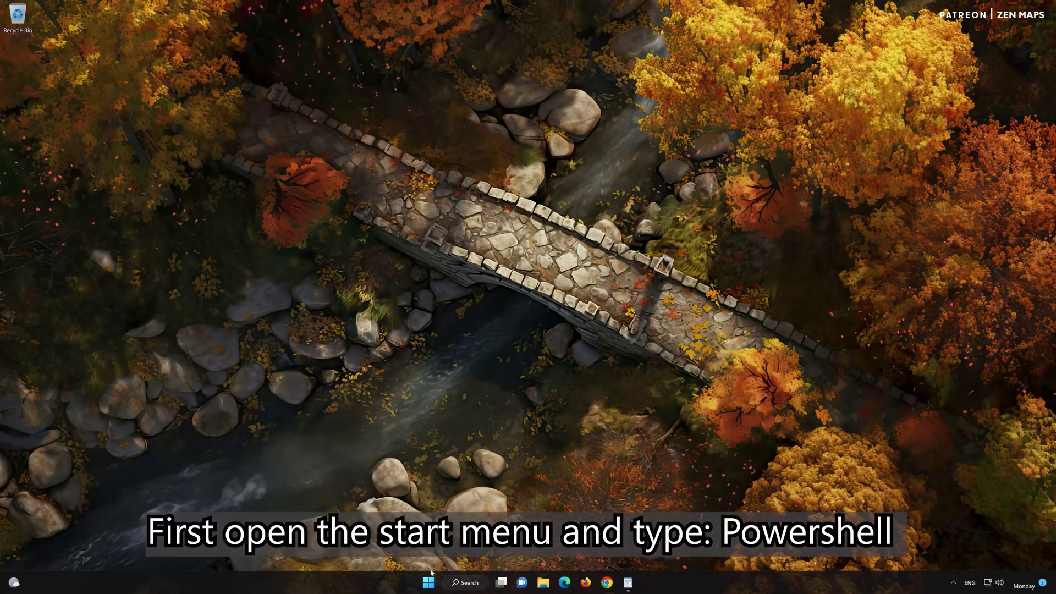
Step: Start PowerShell 7 (x64) as administrator, allow it to make changes, and move its window toward the middle of the screen
click(427, 587)
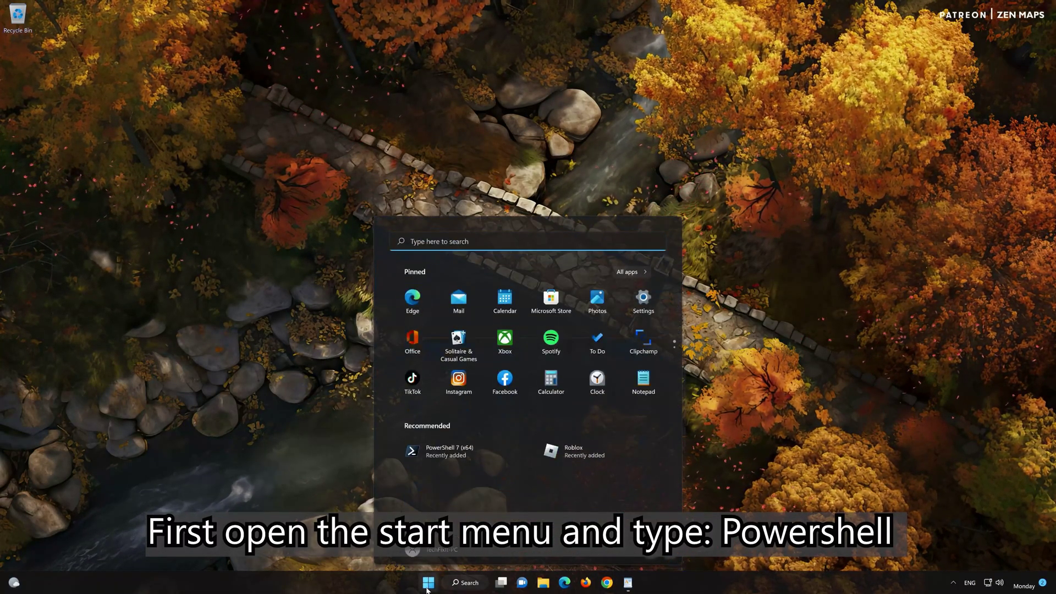
text(powe)
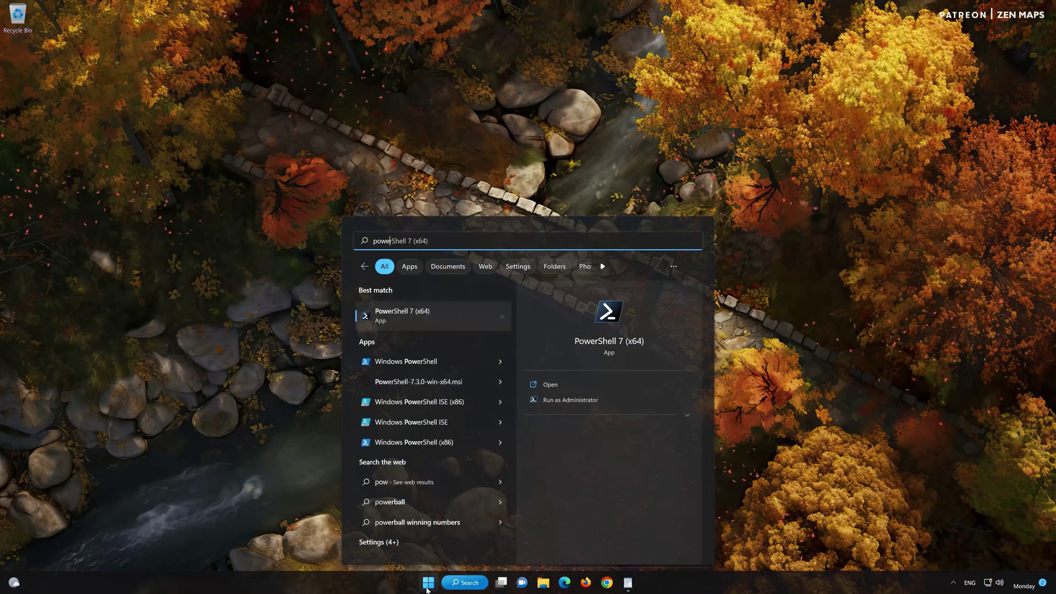
text(rshell)
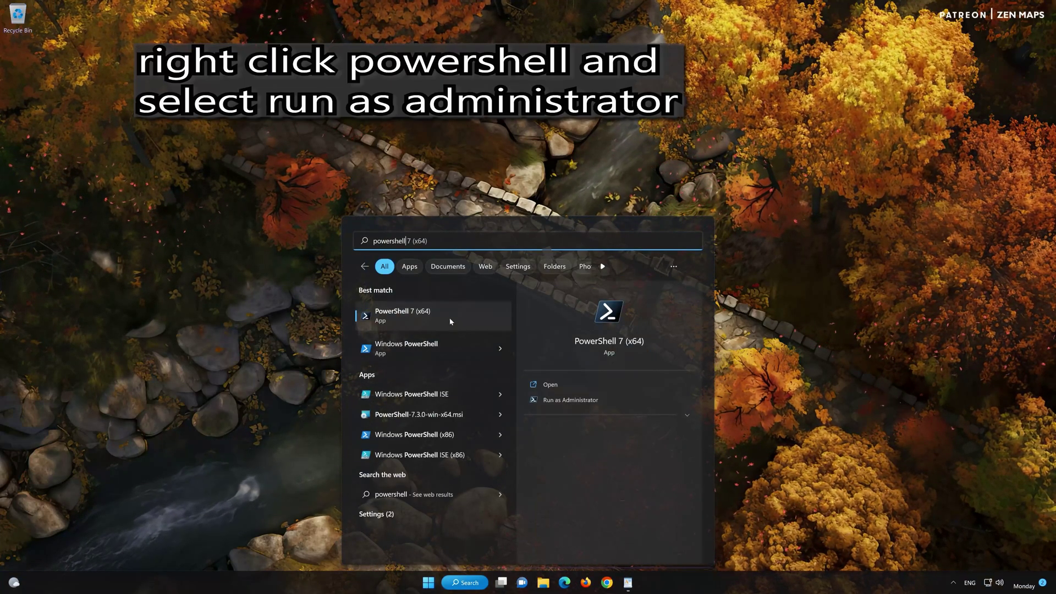
right_click(450, 322)
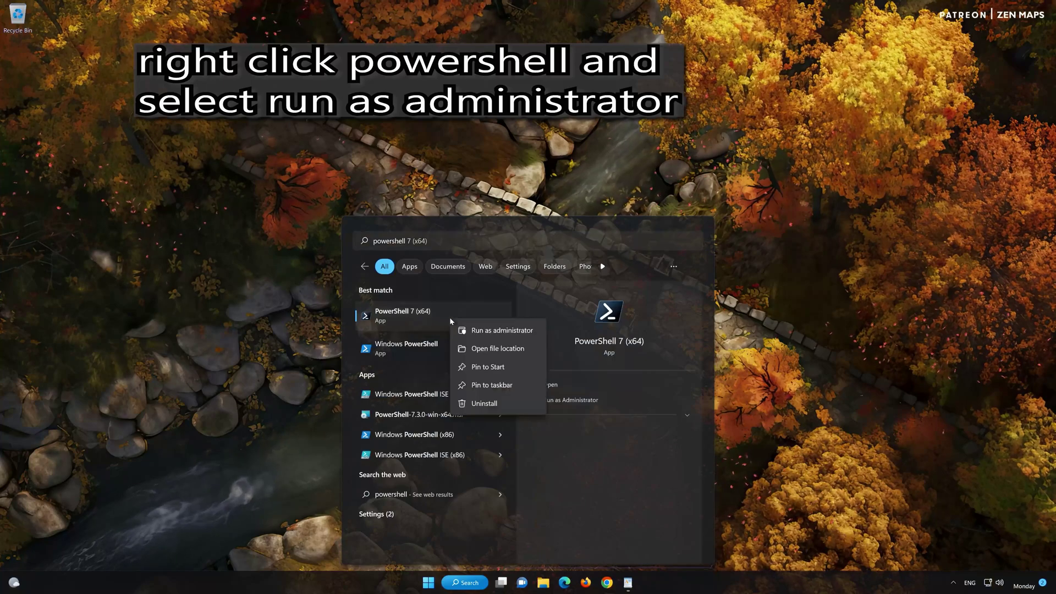
click(511, 333)
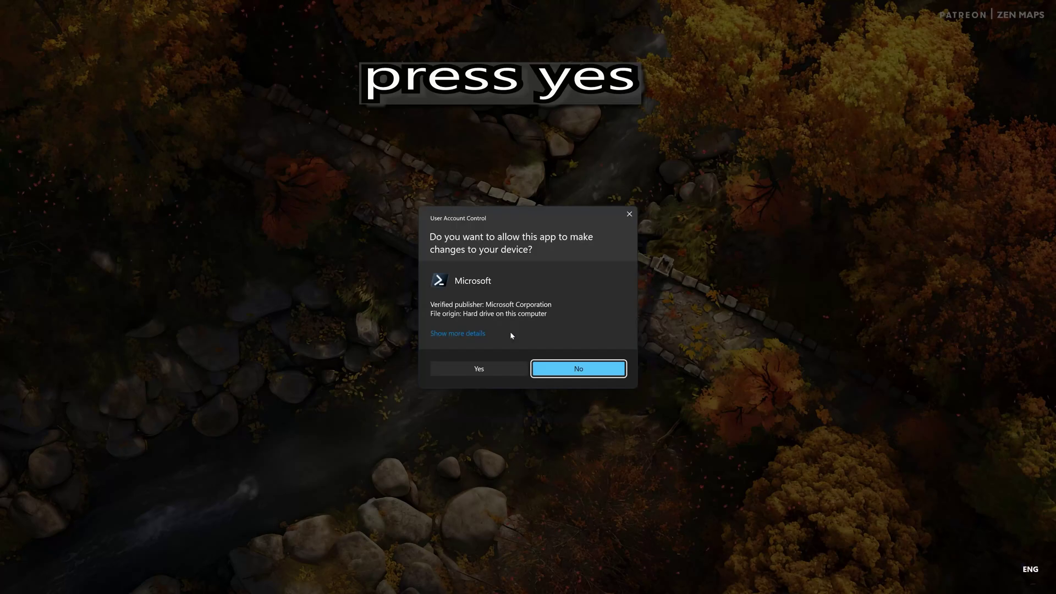
click(477, 369)
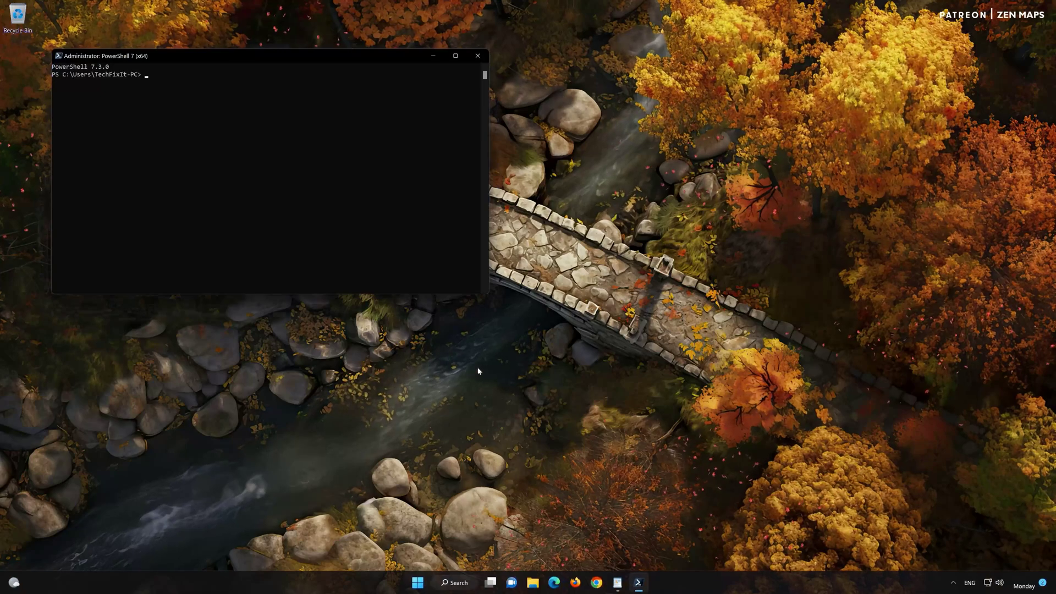
drag(321, 57, 615, 114)
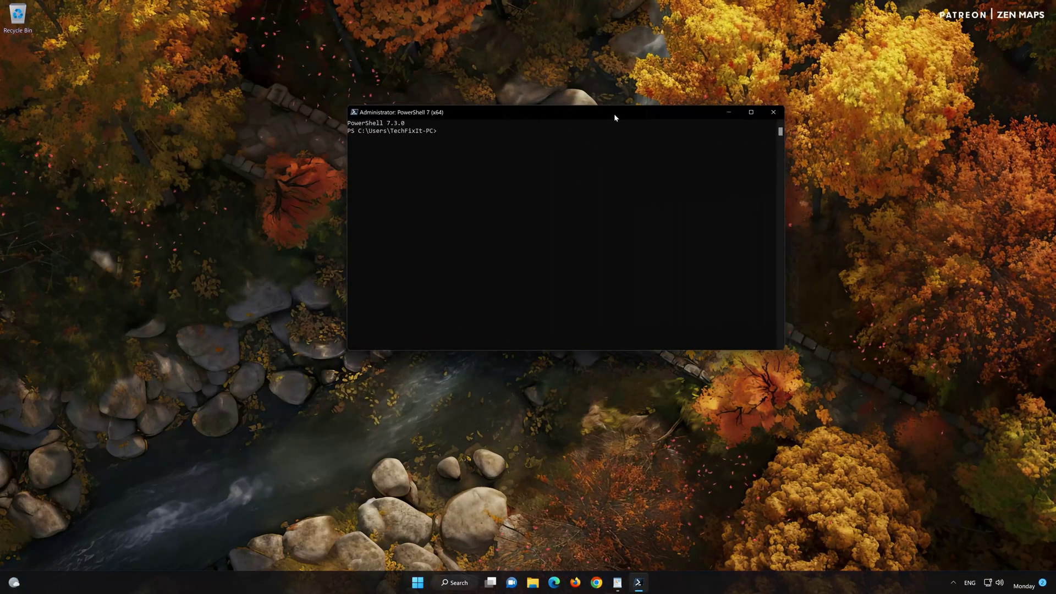
Step: Switch to WordPad, copy the first command, starting with Get-AppXPackage *WindowsStore* -AllUsers, and minimize the document
key(alt+Tab)
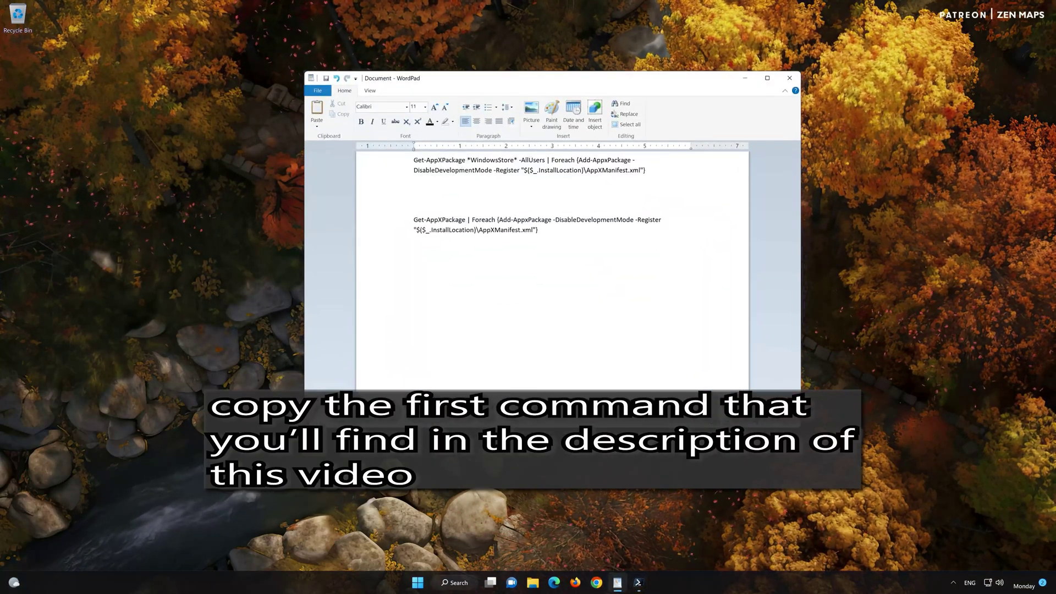
drag(646, 171, 432, 165)
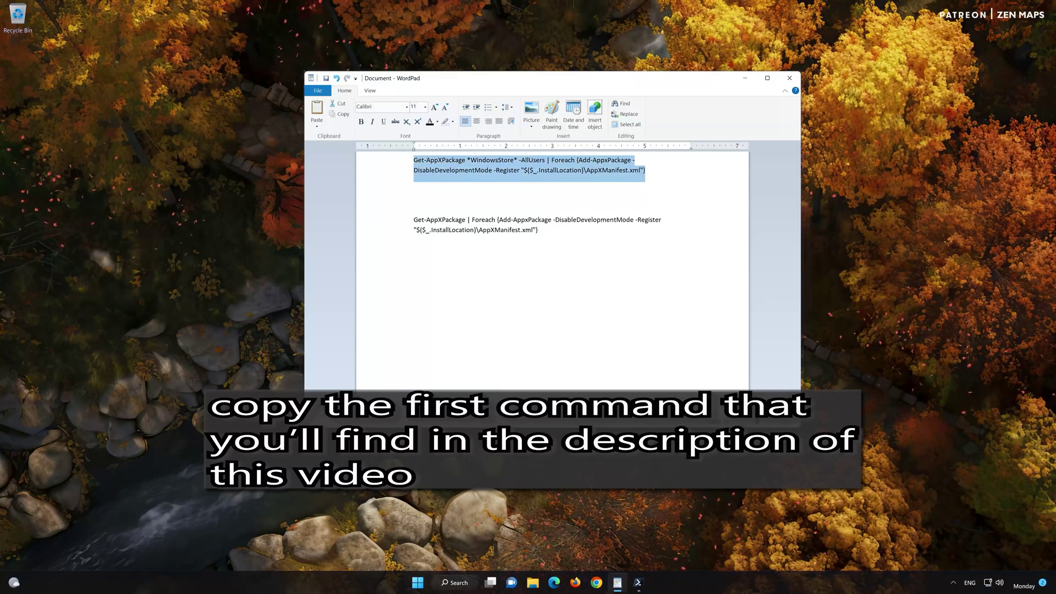
right_click(433, 165)
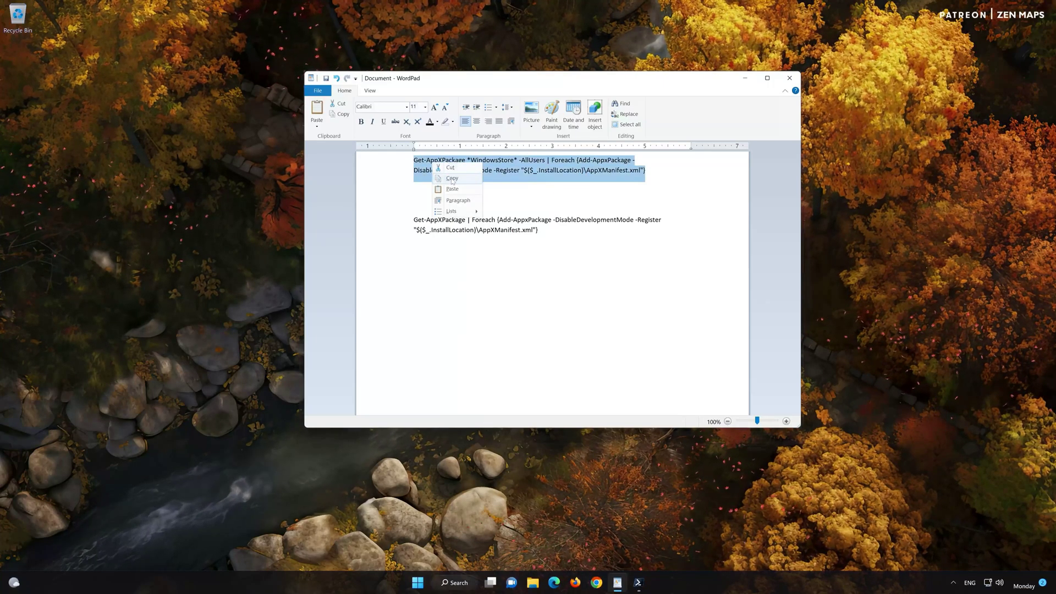
click(453, 181)
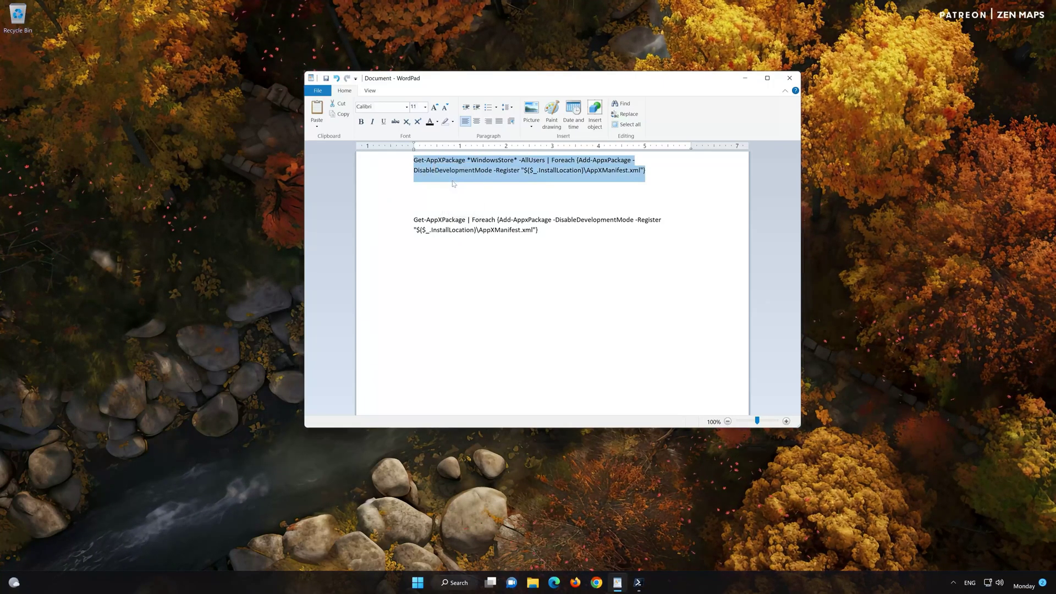
click(748, 80)
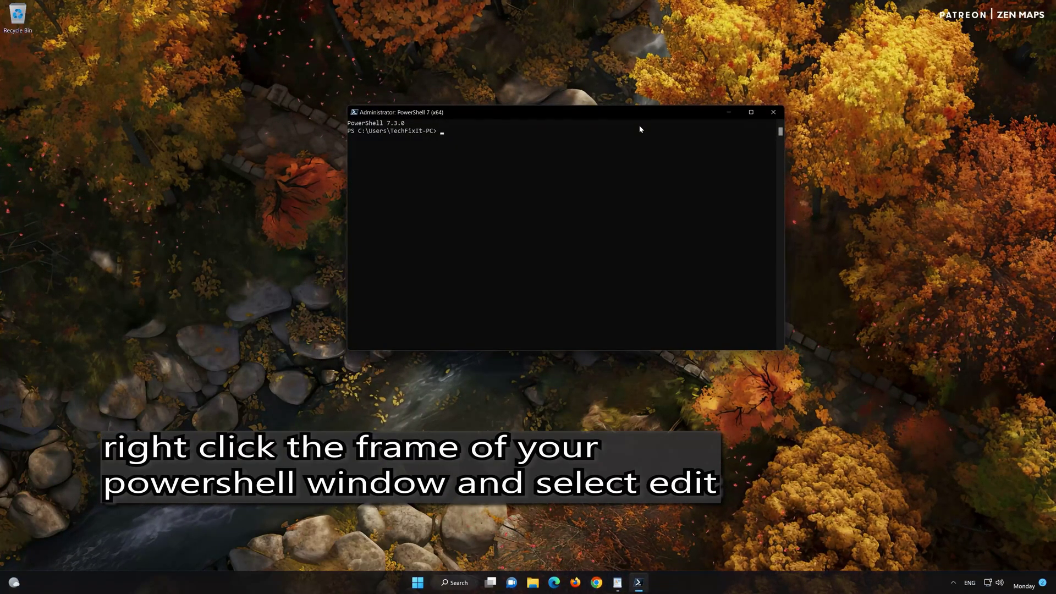
Step: Paste the copied Get-AppXPackage *WindowsStore* command into the administrator PowerShell window and run it
right_click(572, 114)
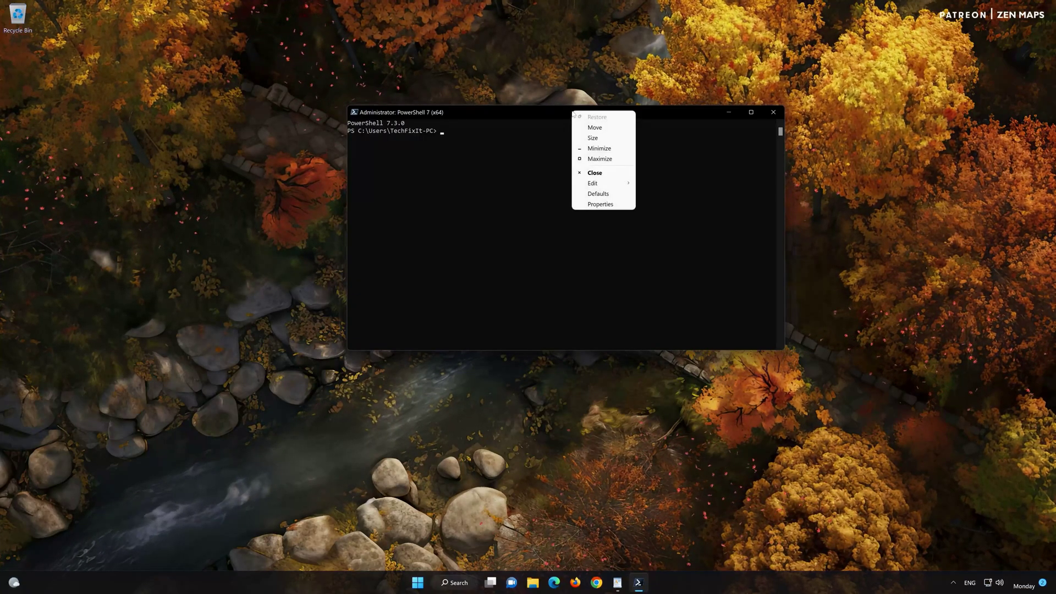
mouse_move(605, 185)
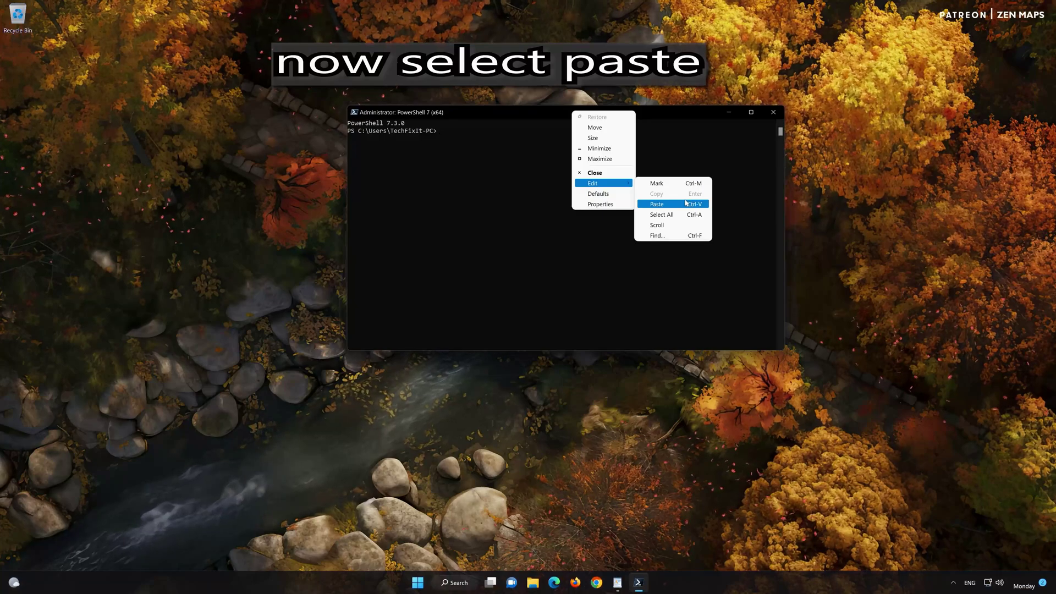
click(657, 204)
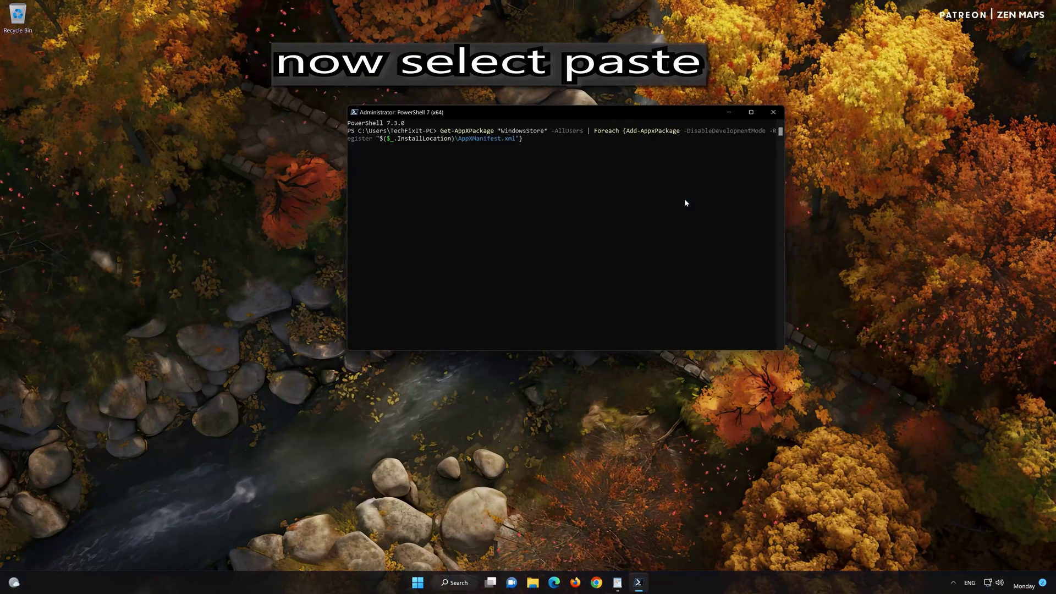
key(Return)
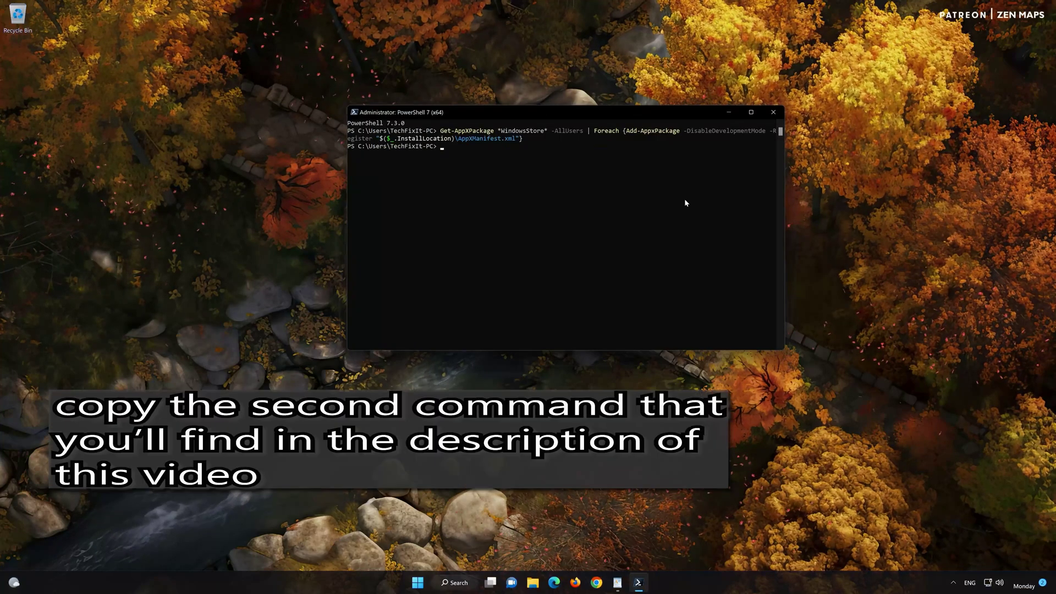
Step: Switch to WordPad, copy the second command, starting with Get-AppXPackage | Foreach, and minimize the document
click(617, 582)
drag(538, 230, 413, 219)
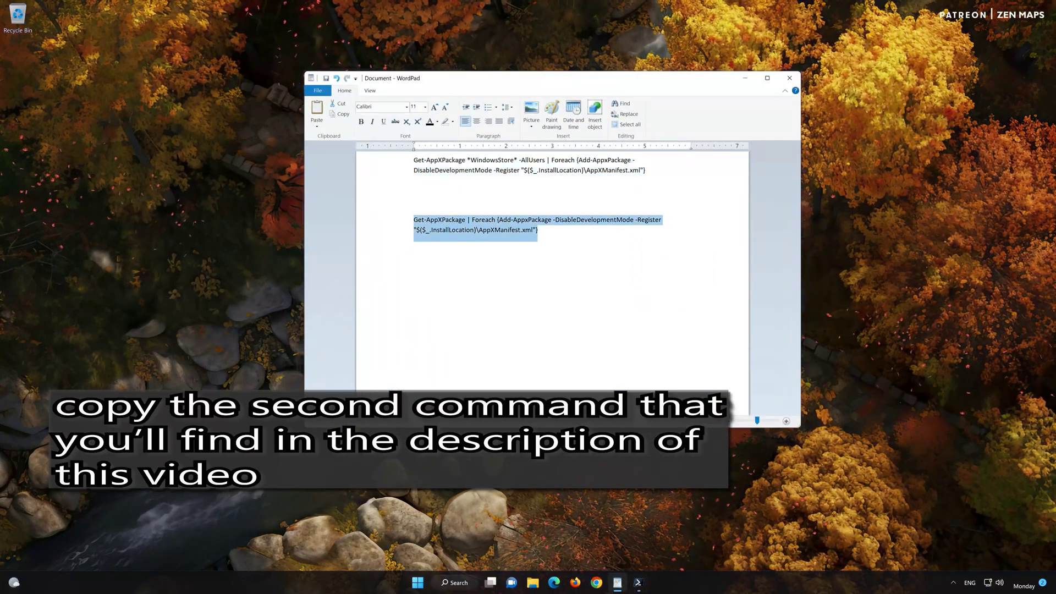
right_click(437, 221)
click(455, 237)
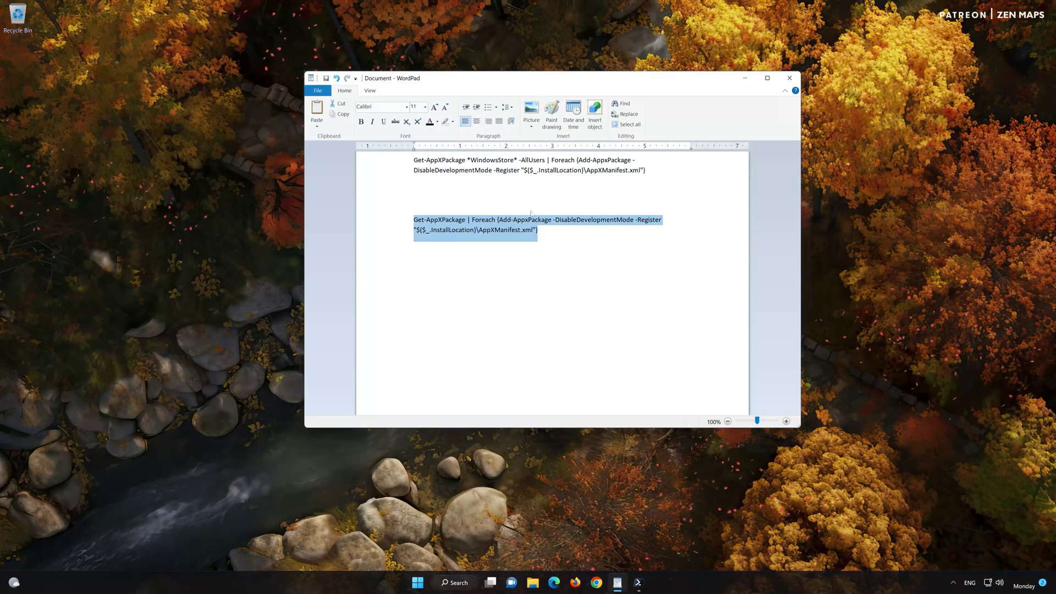
click(745, 80)
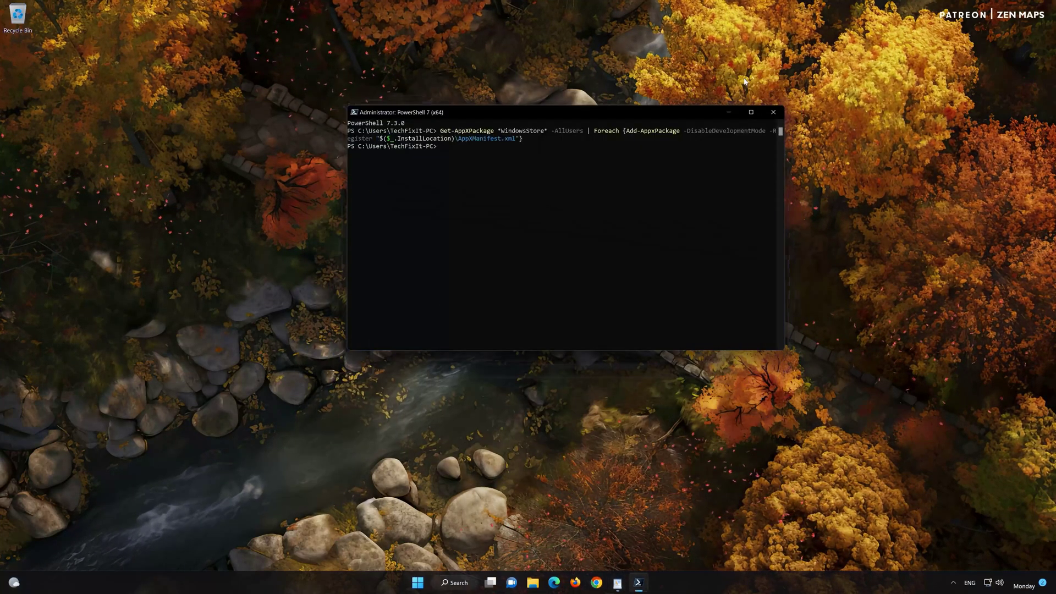
Step: Paste and run the copied Get-AppXPackage | Foreach command in PowerShell, then end the session with exit
right_click(480, 111)
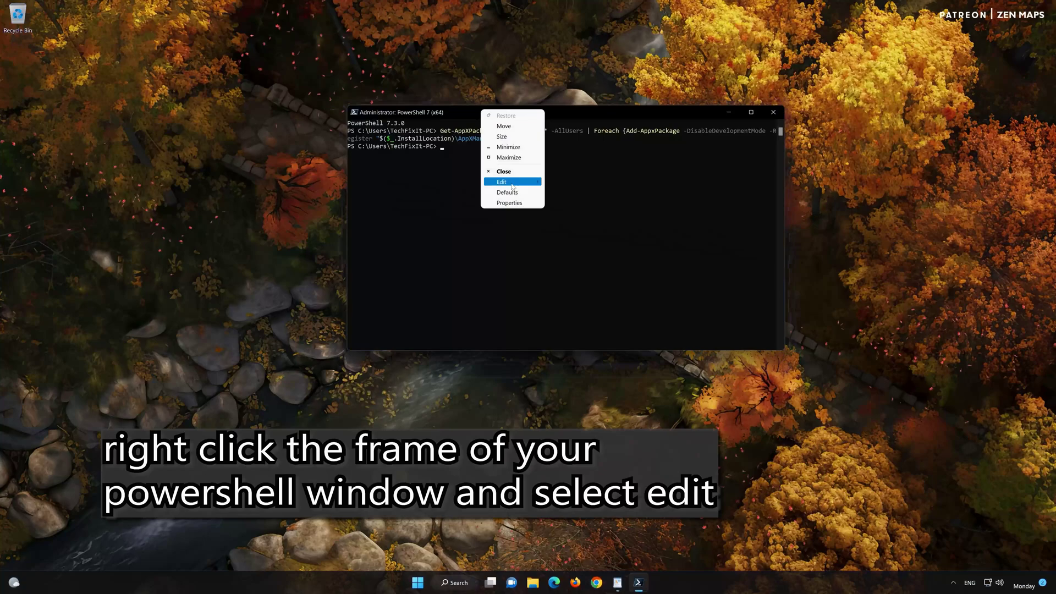
mouse_move(512, 186)
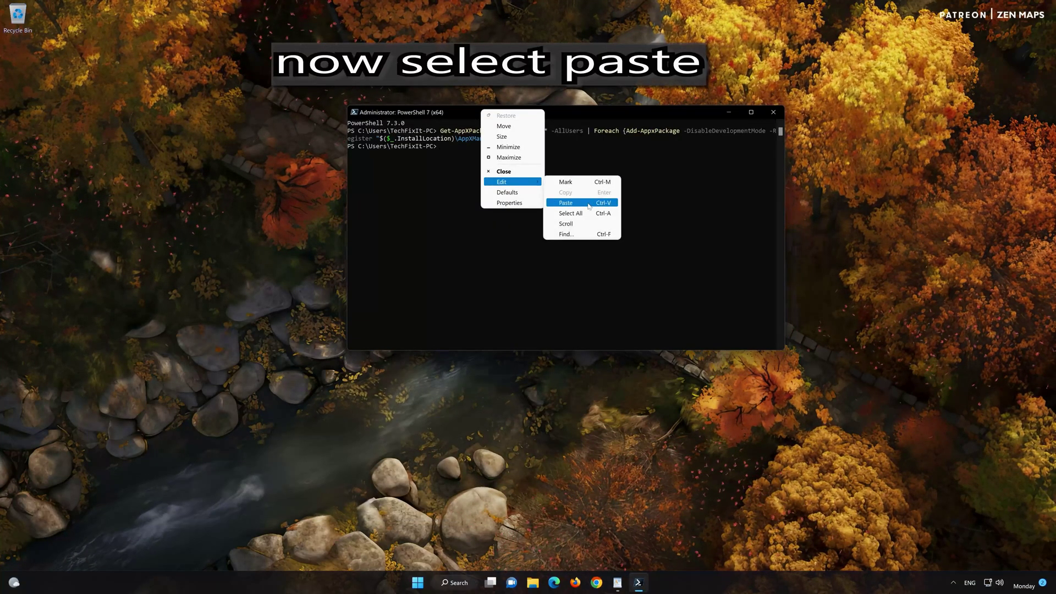
click(588, 207)
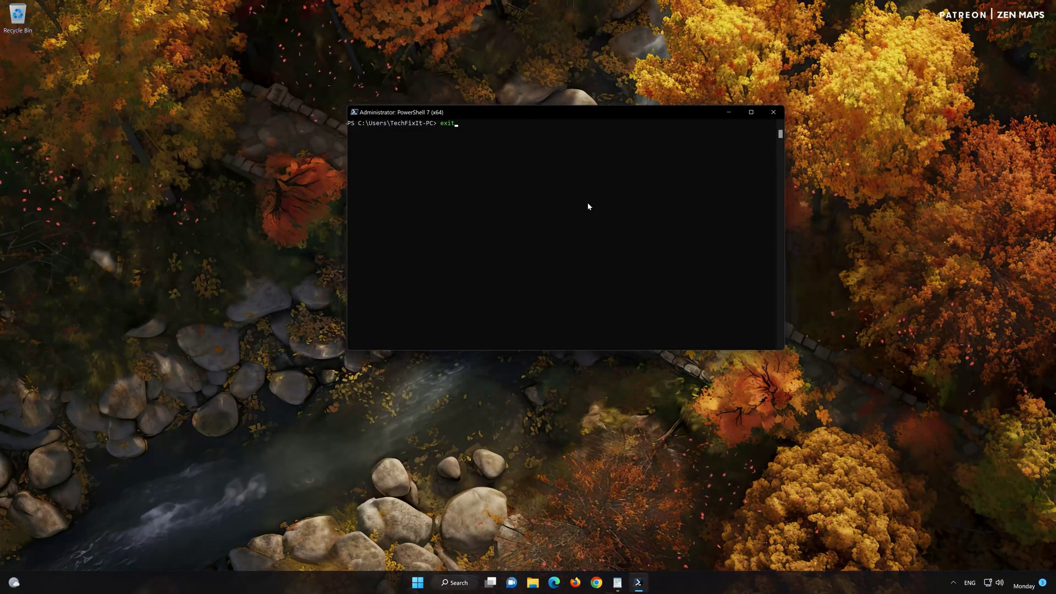
key(Return)
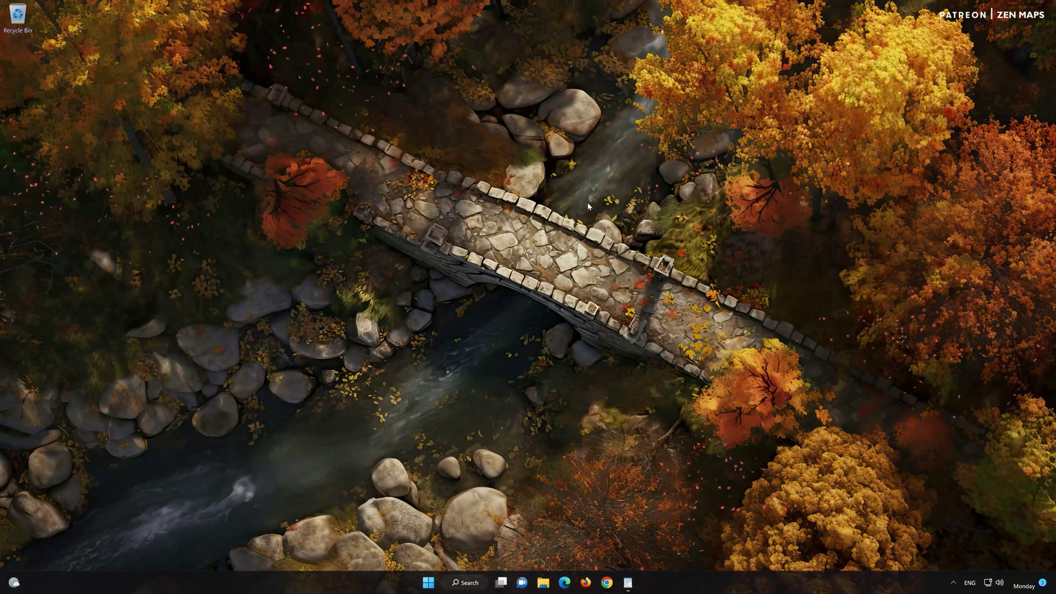
Step: Find Microsoft Store through the Start search, pin it to the taskbar and launch it
click(428, 584)
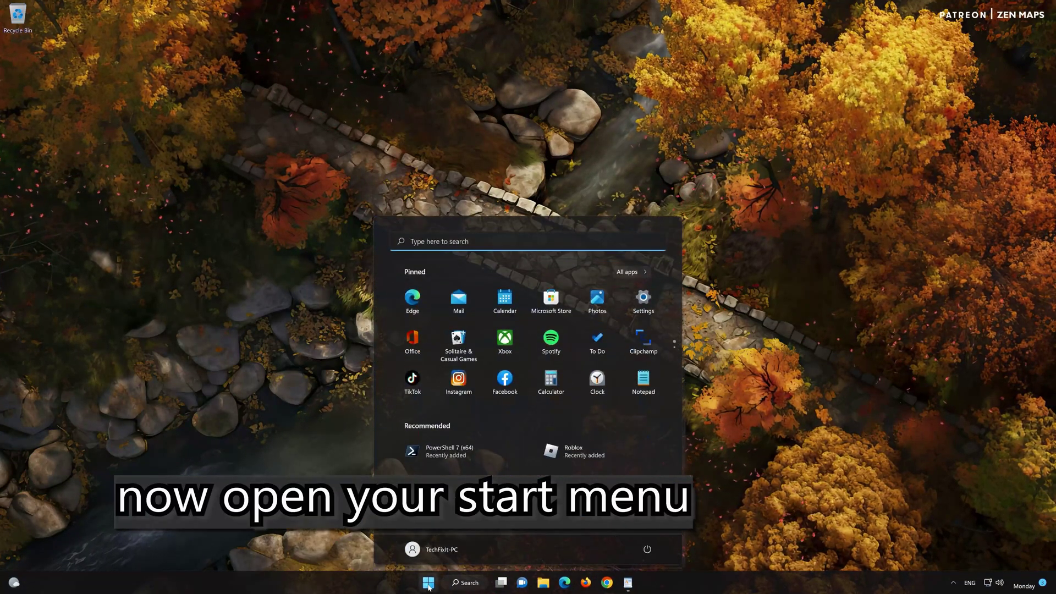
text(microsoft Store)
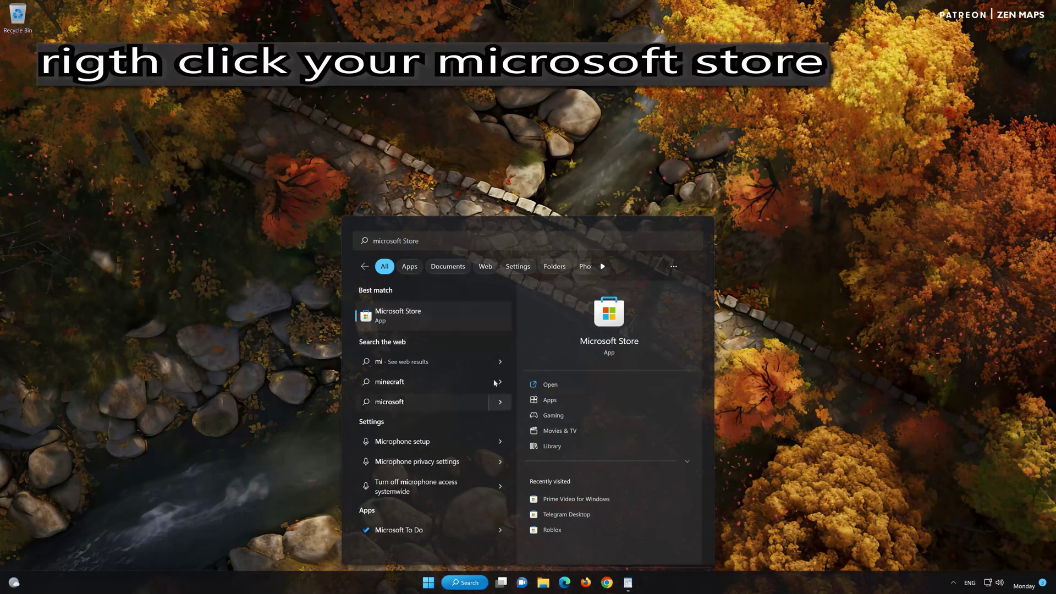
right_click(484, 319)
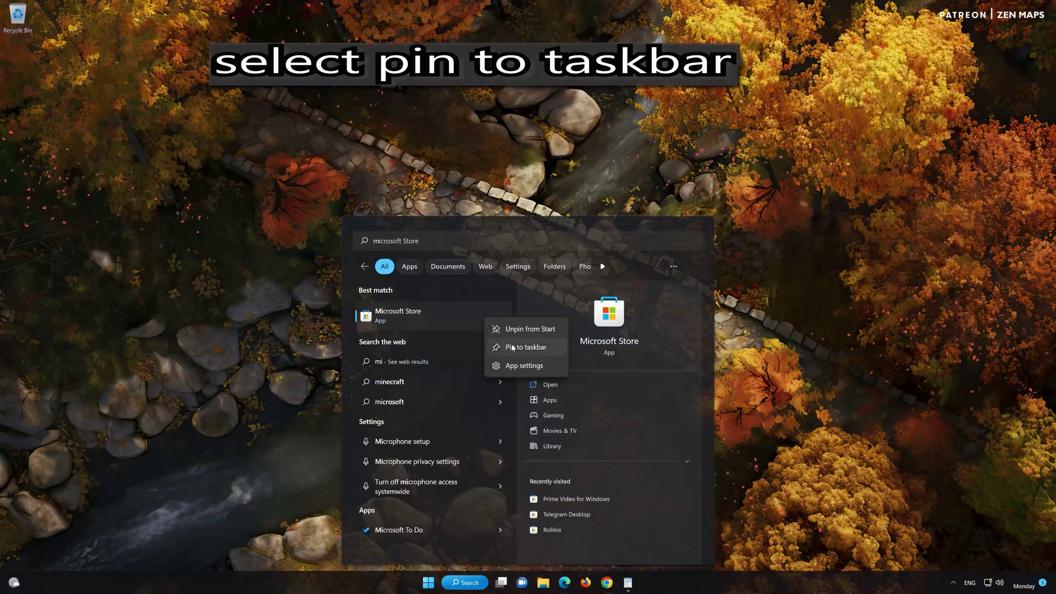
click(530, 347)
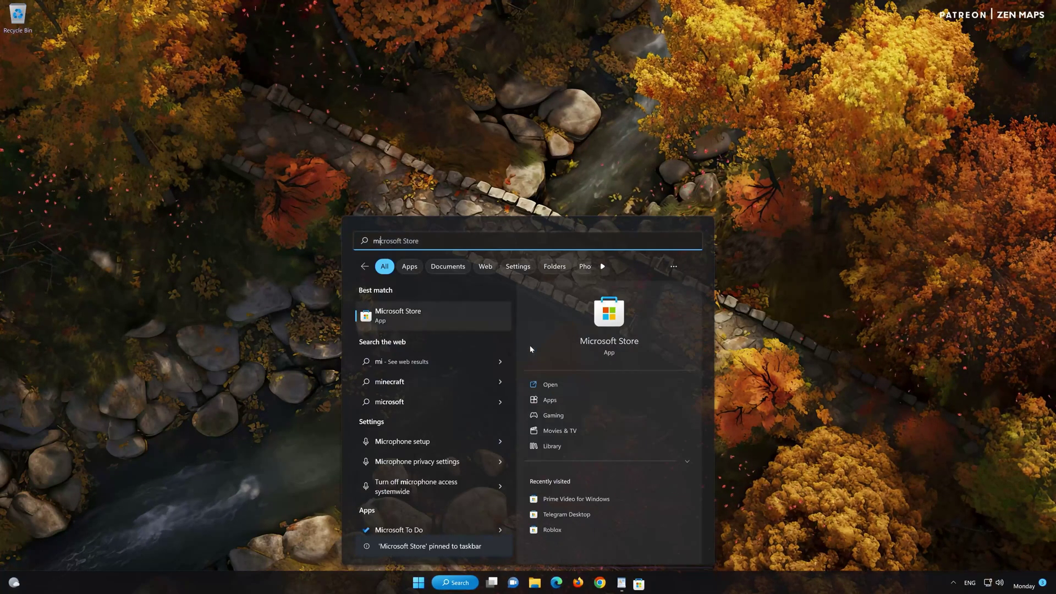
key(Escape)
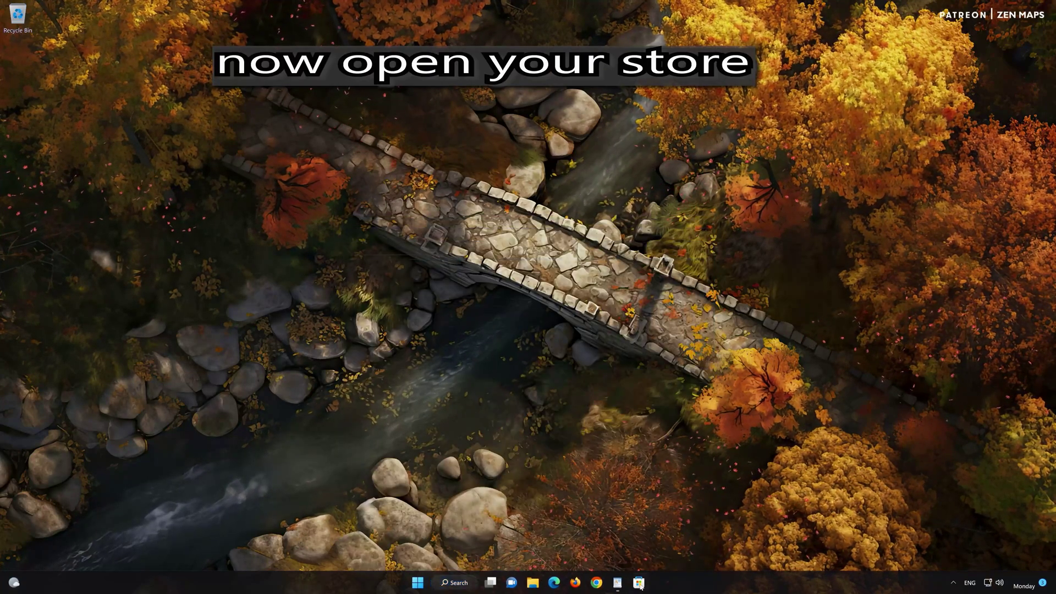
click(639, 584)
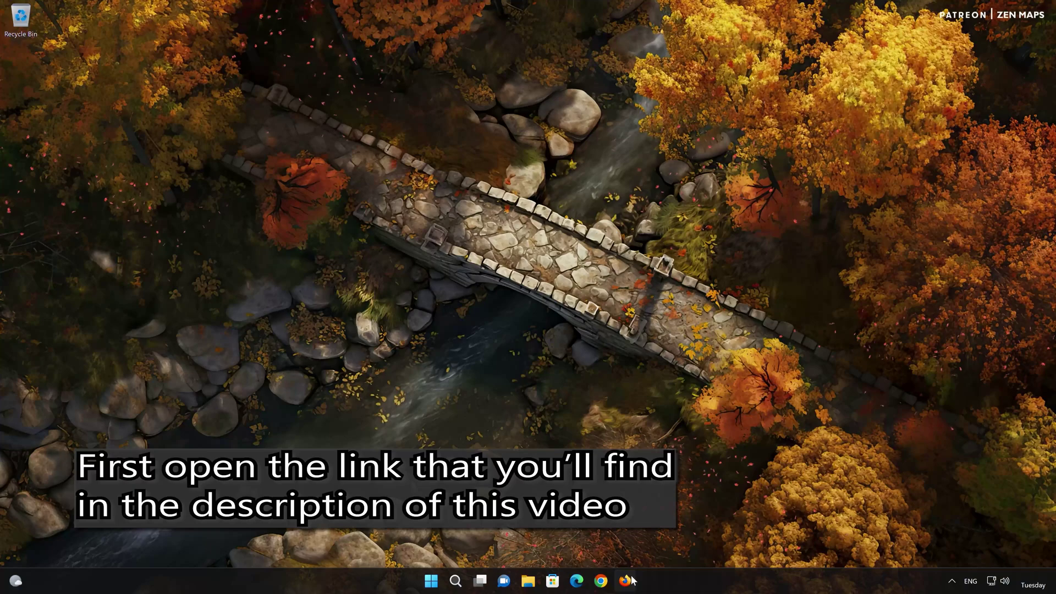
Step: Switch to Firefox, load the copied microsoft.com/software-download/windows11 link and download the tool offered for Create Windows 11 Installation Media
click(626, 580)
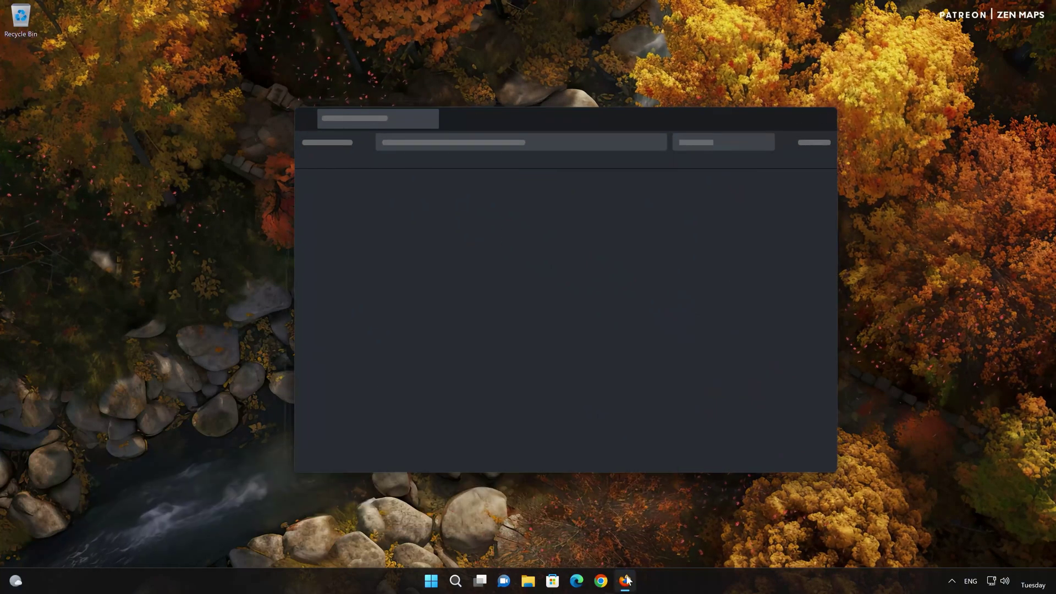
right_click(495, 144)
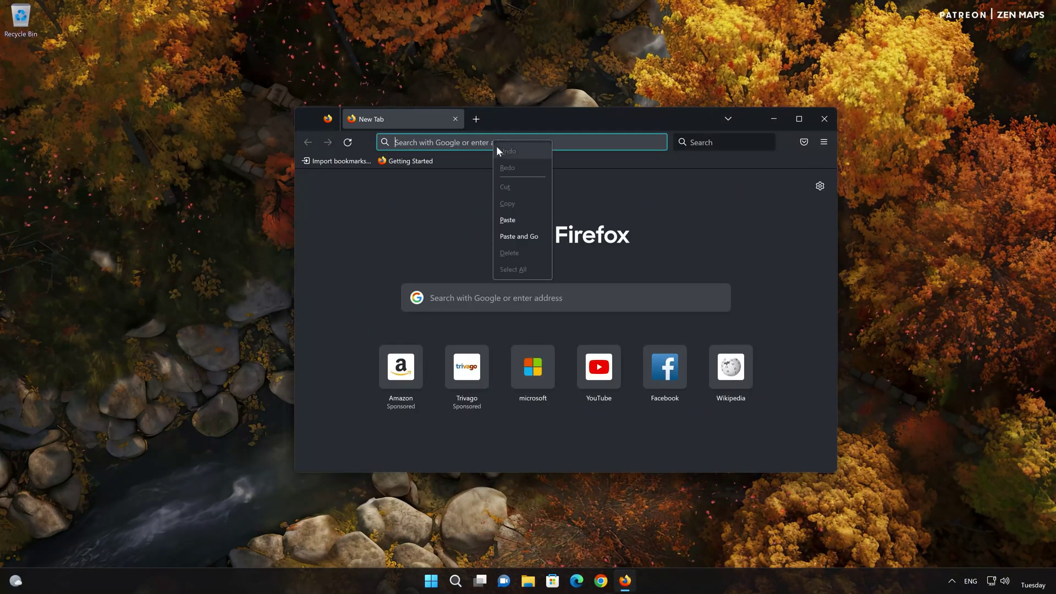
click(522, 236)
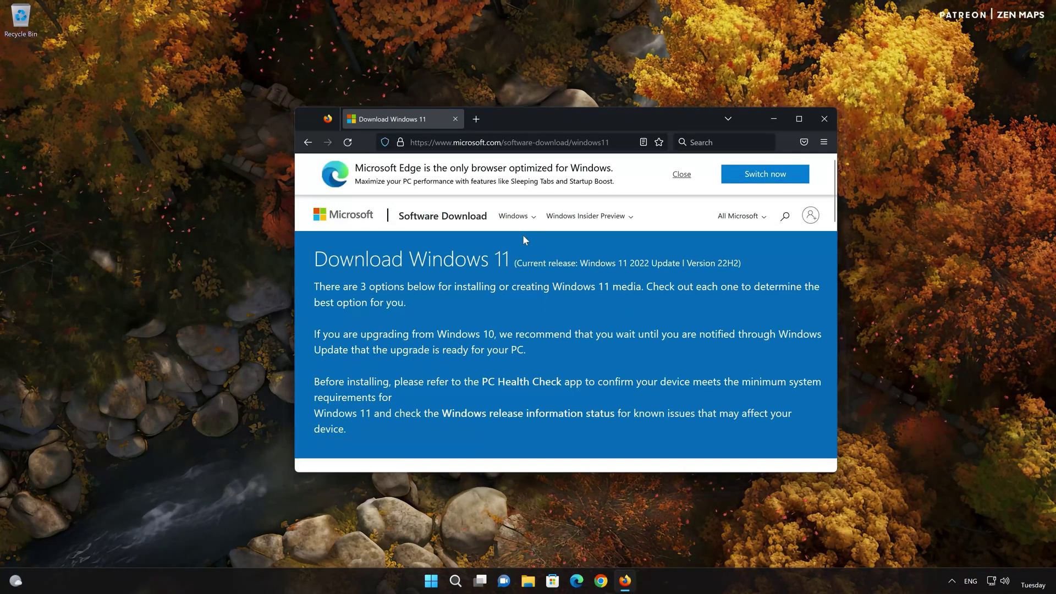
scroll(524, 240, down, 5)
scroll(526, 246, down, 2)
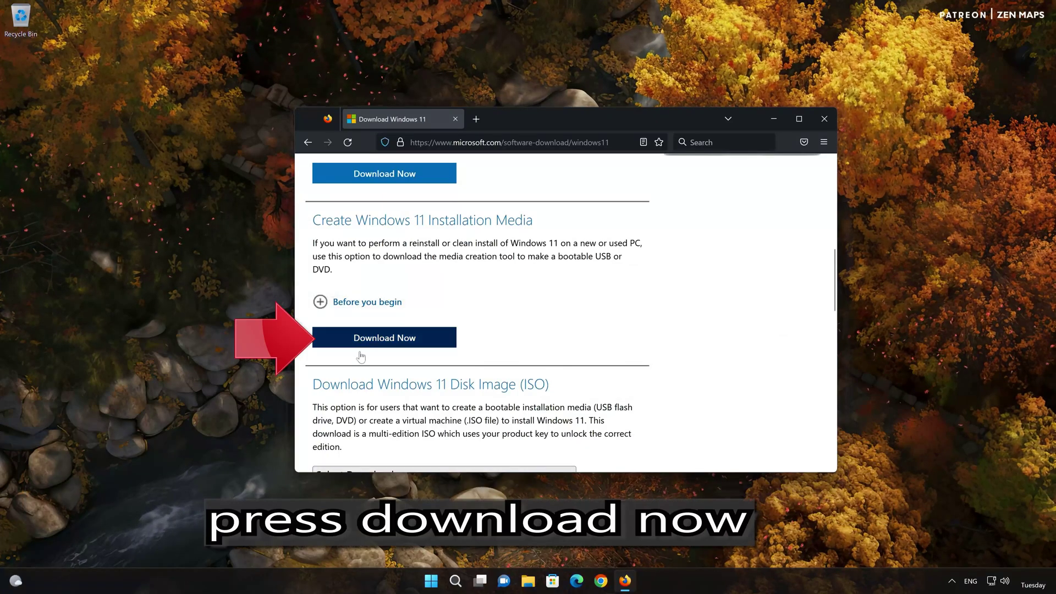
click(405, 343)
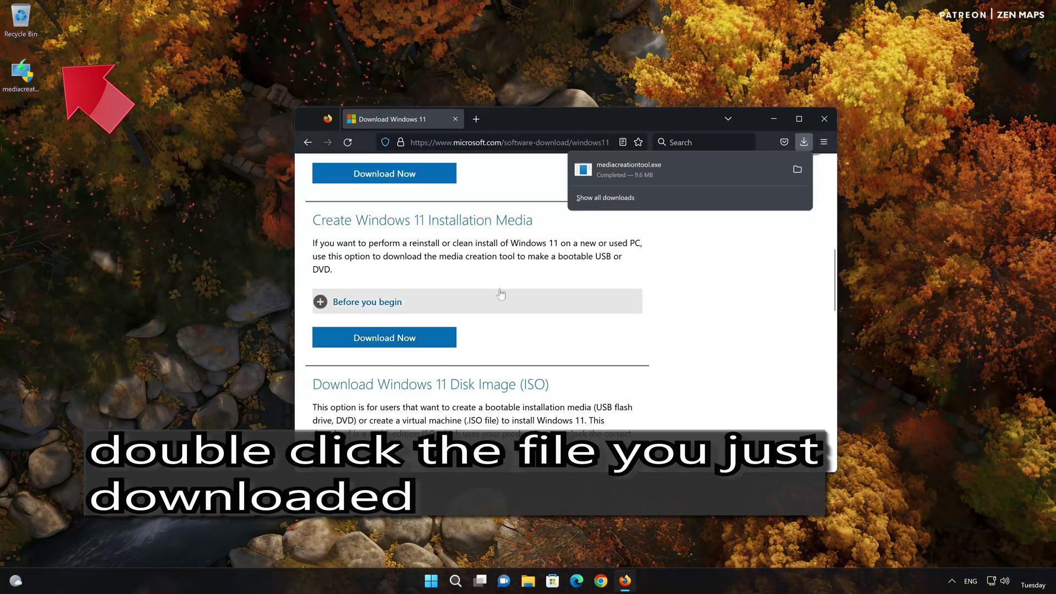
click(821, 120)
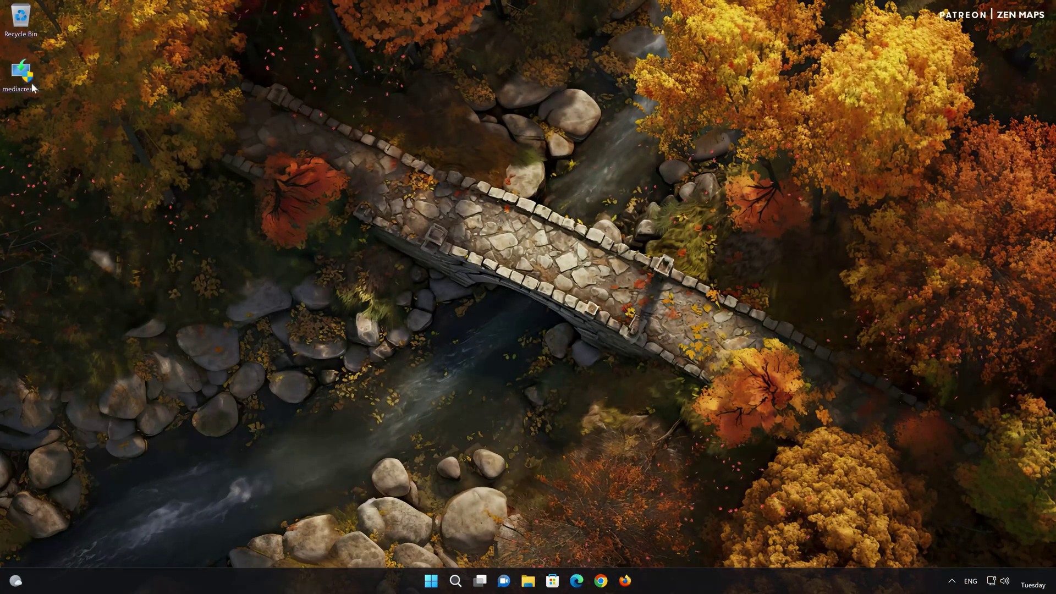
Step: Run the downloaded mediacreationtool with administrator permission, accepting the license terms and the recommended language and edition
double_click(21, 77)
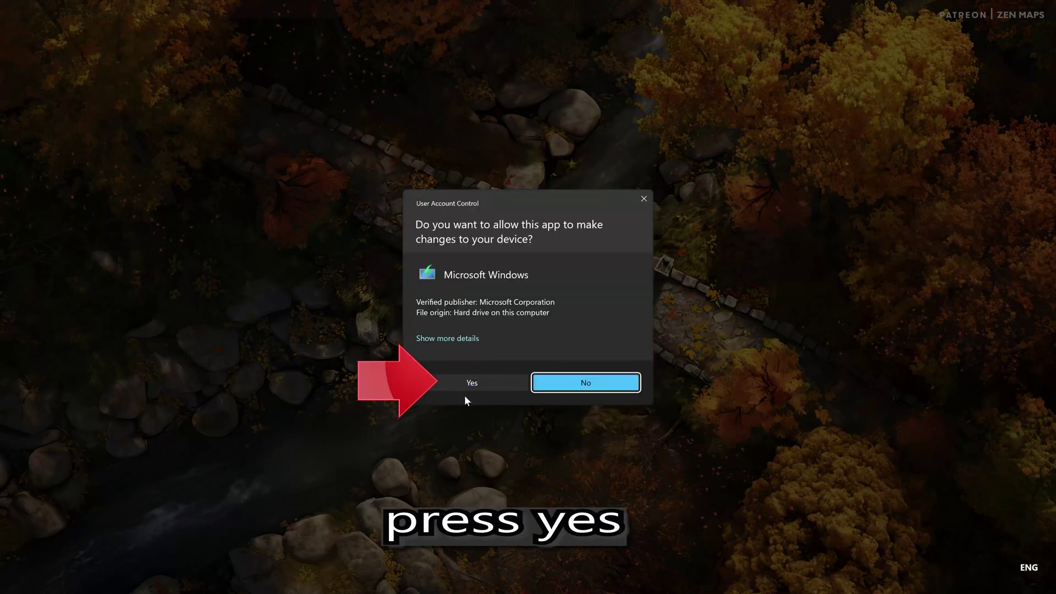
click(466, 384)
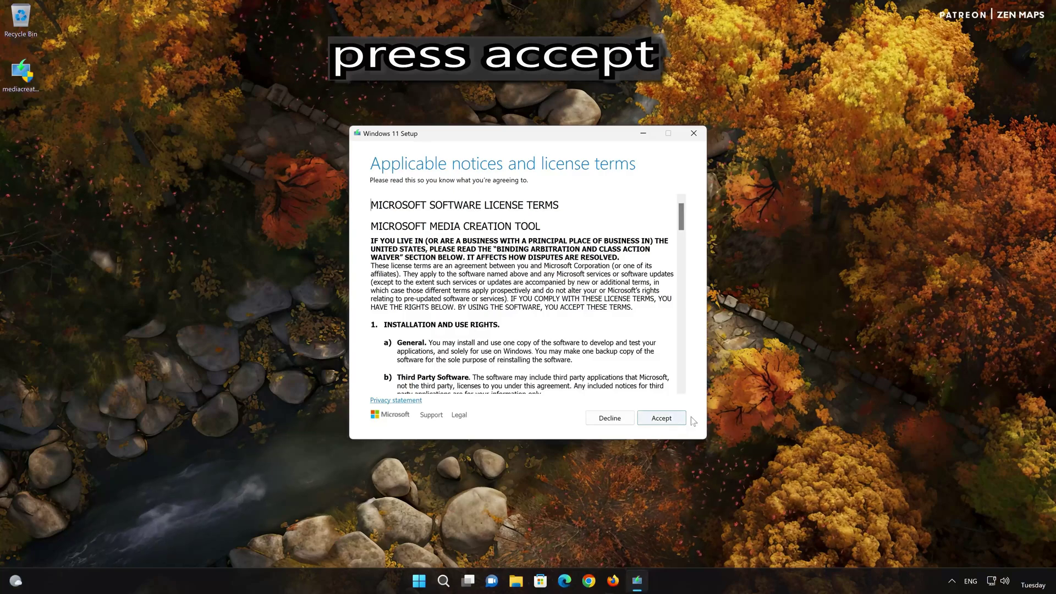
click(668, 421)
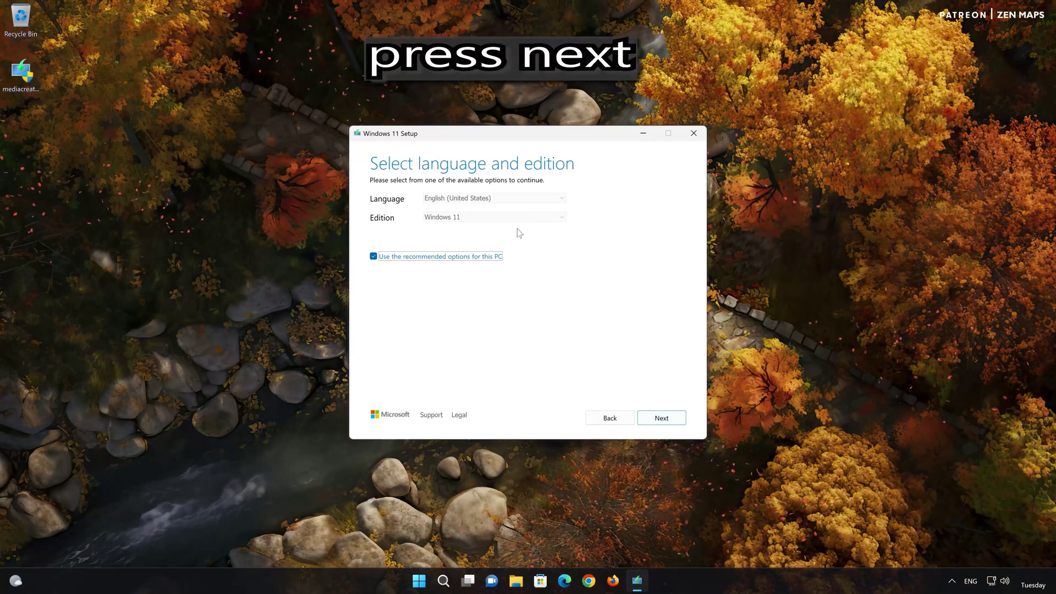
click(662, 418)
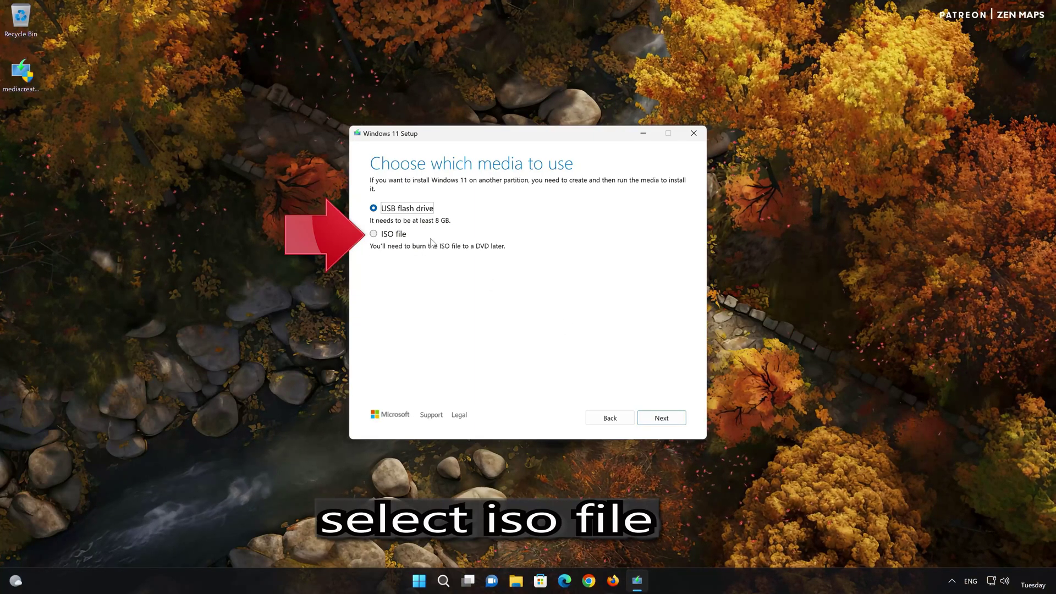
Step: Choose ISO file as the media, save it as Windows 11 on the Desktop and finish the media creation
click(374, 233)
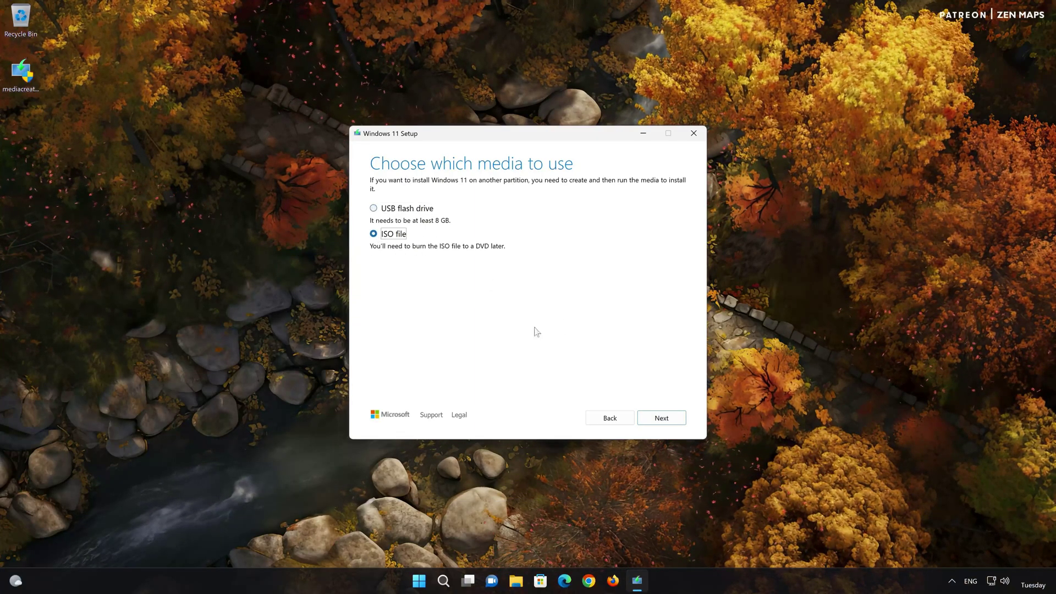
click(667, 420)
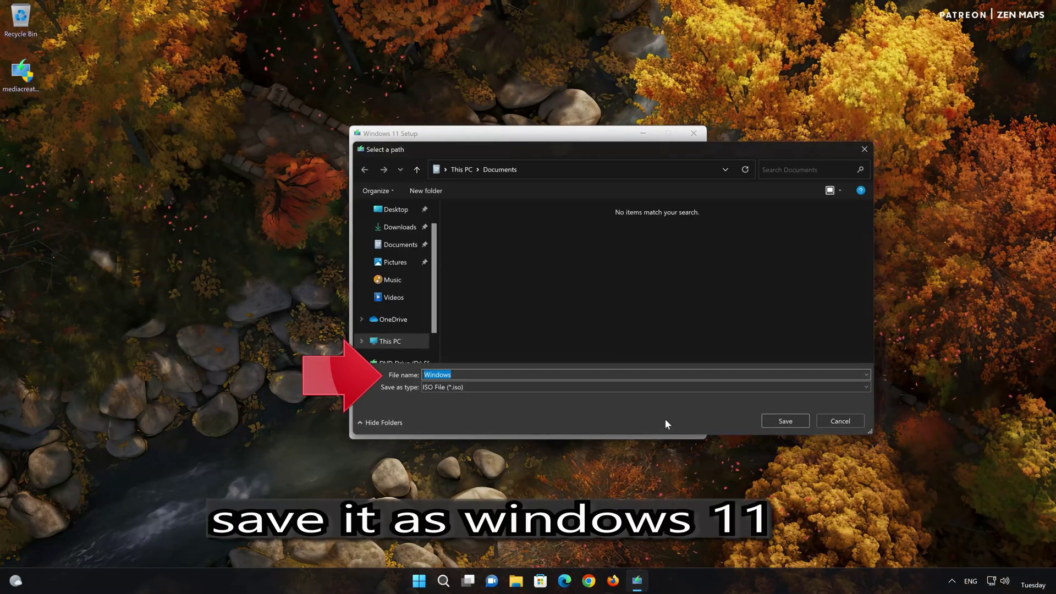
key(End)
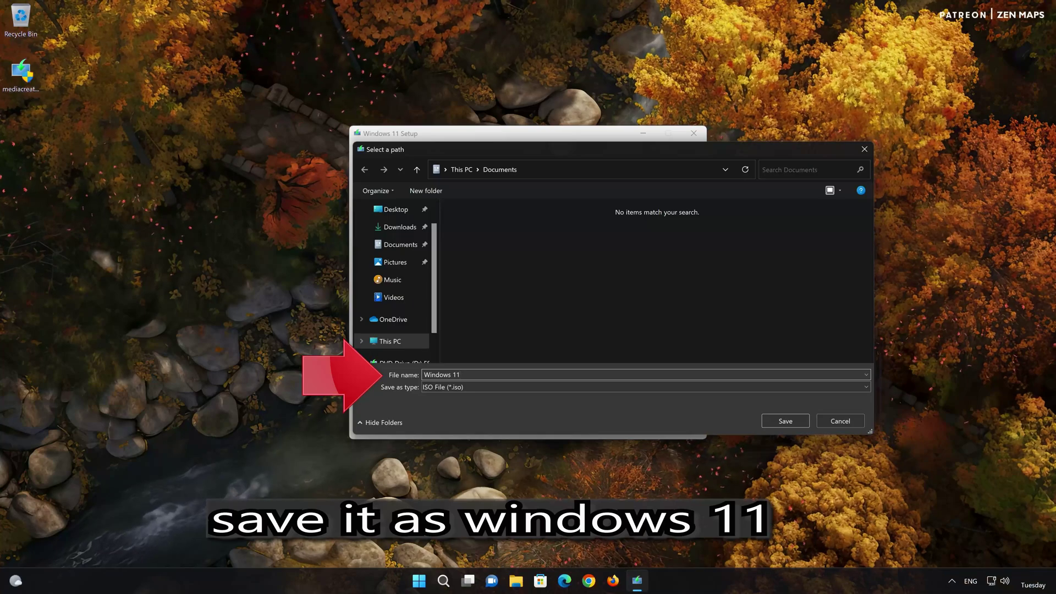
click(395, 210)
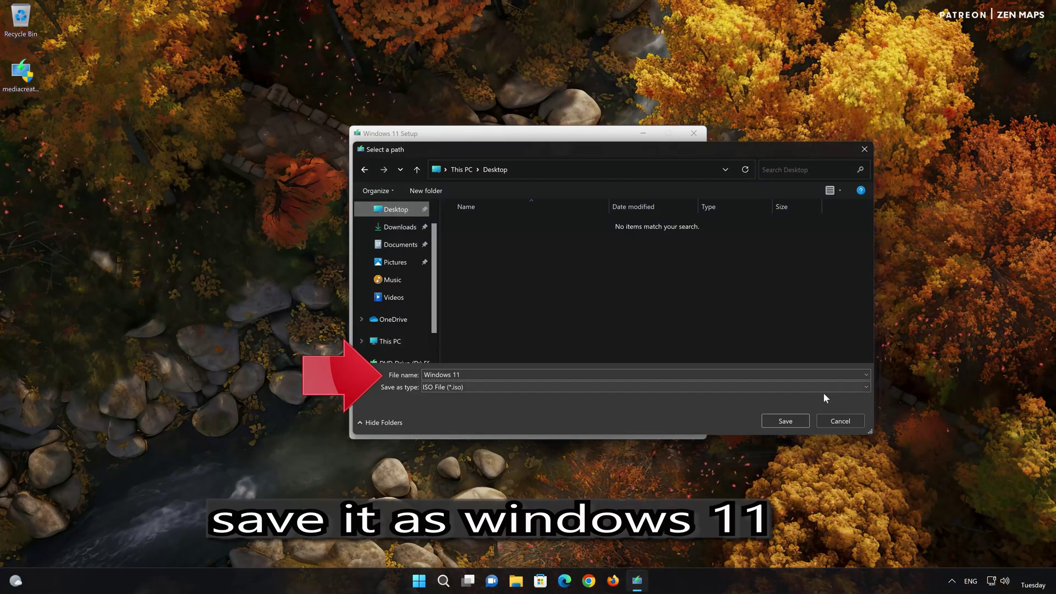
click(795, 419)
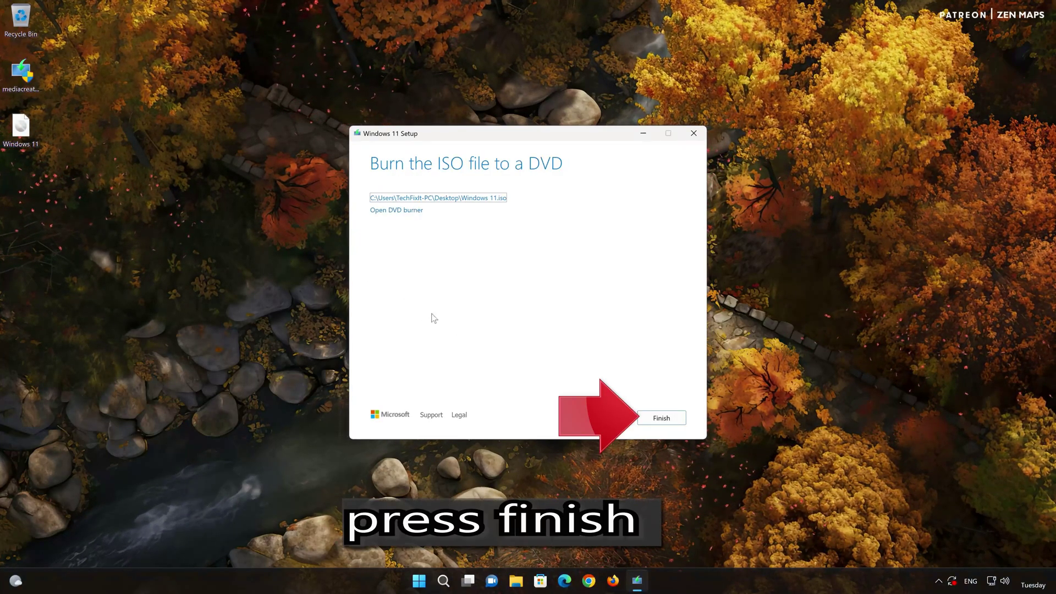
click(660, 419)
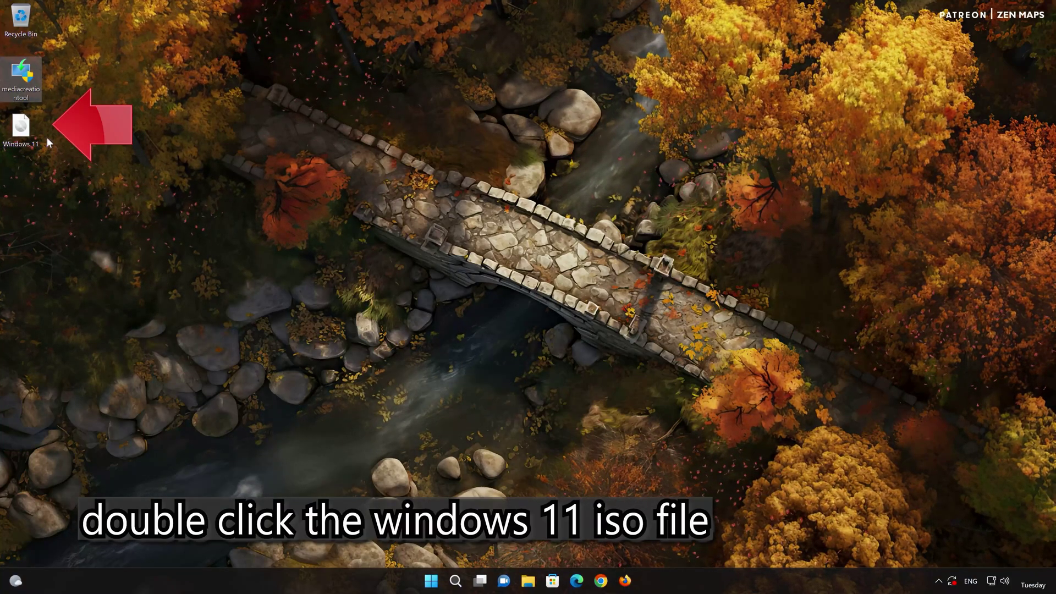
Step: Mount the Windows 11 ISO from the desktop and launch its setup with administrator permission, closing the drive's folder window
double_click(19, 135)
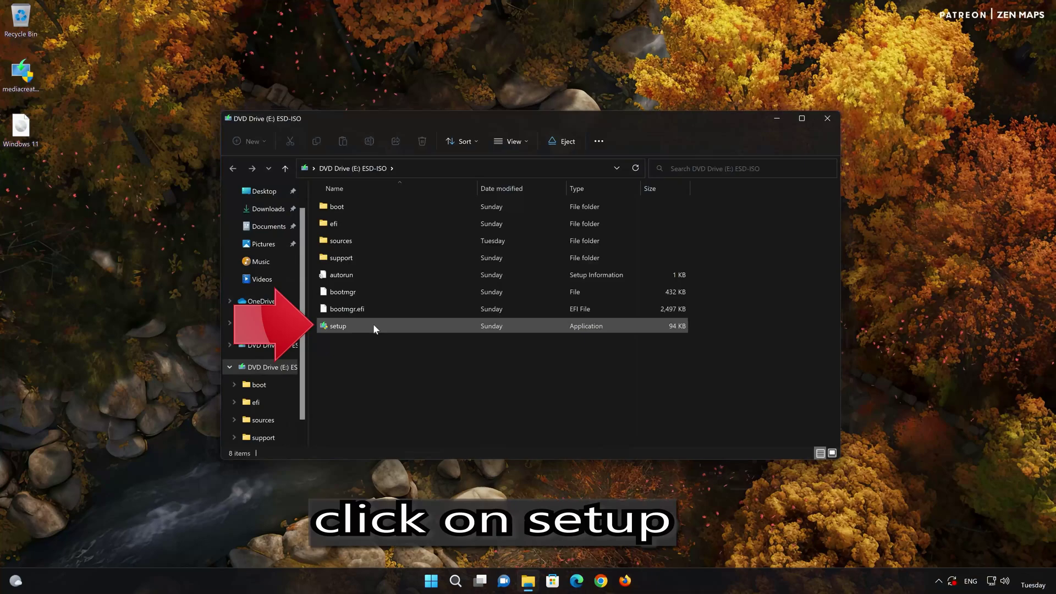
double_click(396, 328)
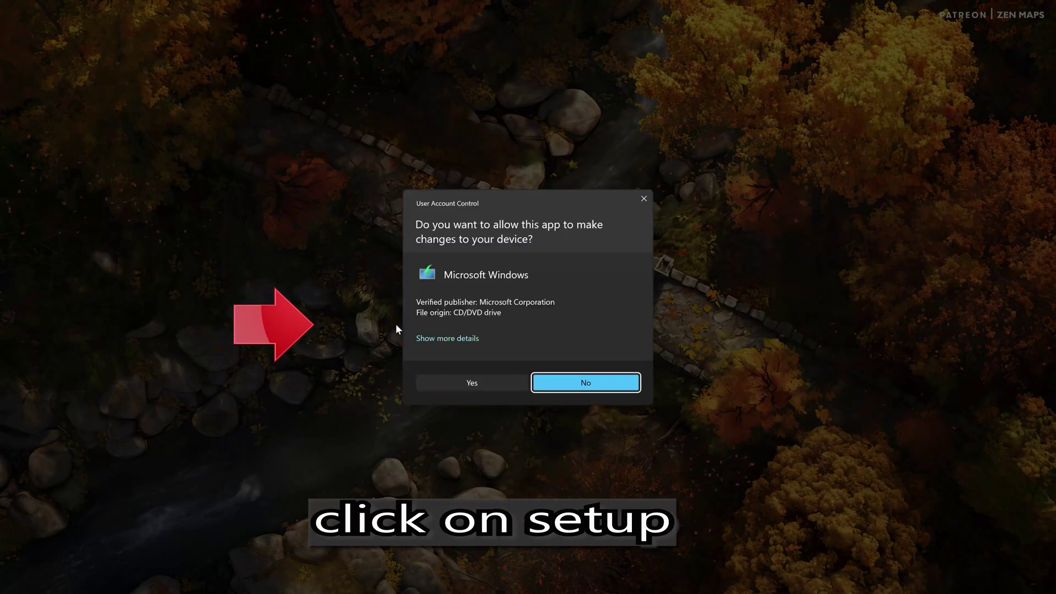
click(470, 383)
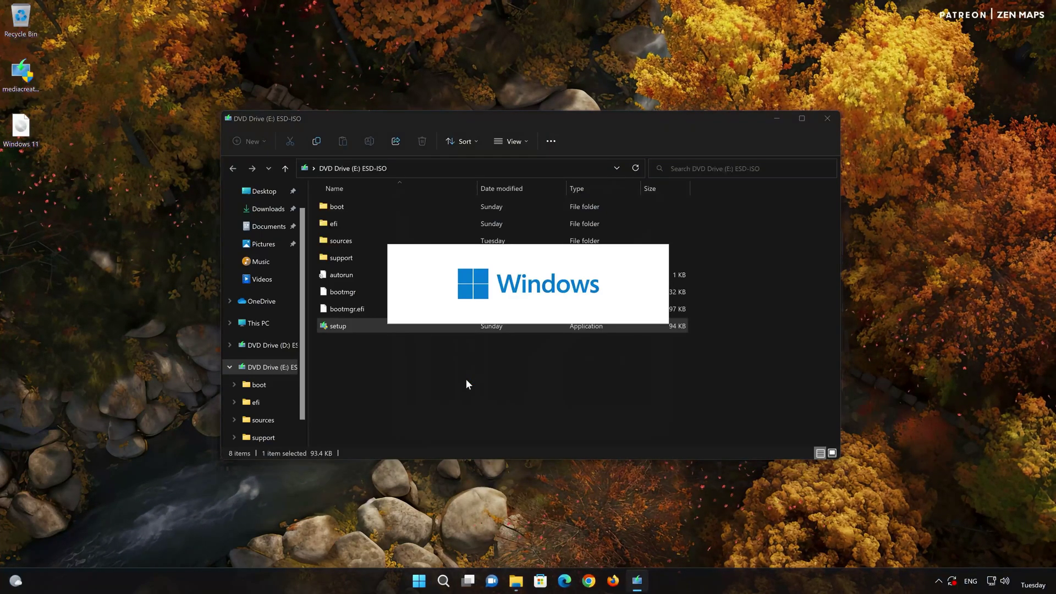
click(828, 118)
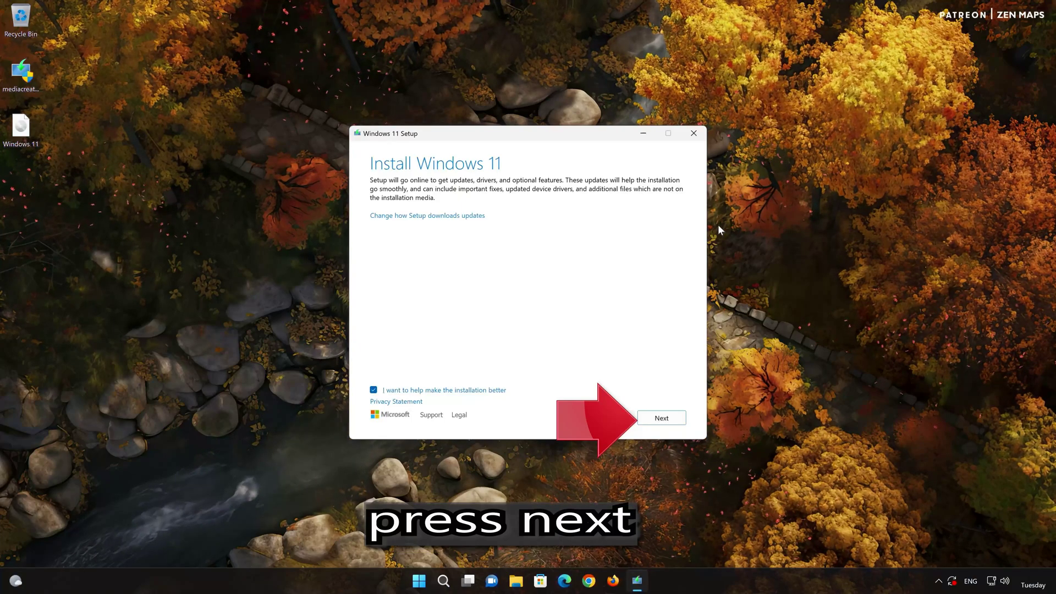
Step: Accept the Windows 11 Setup license terms and start installing Windows 11 Pro, keeping personal files and apps
click(666, 421)
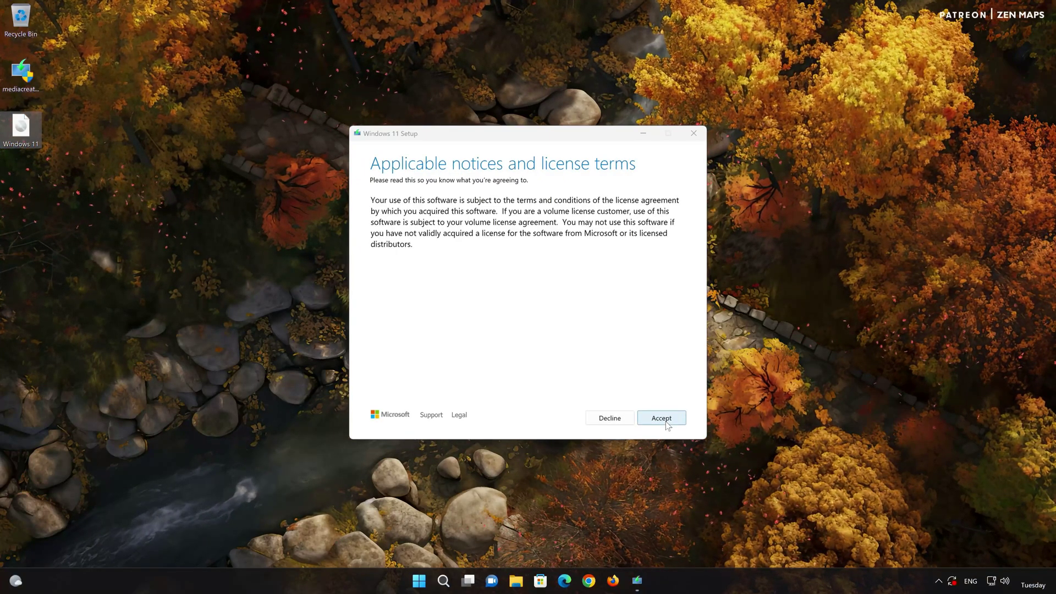
click(663, 419)
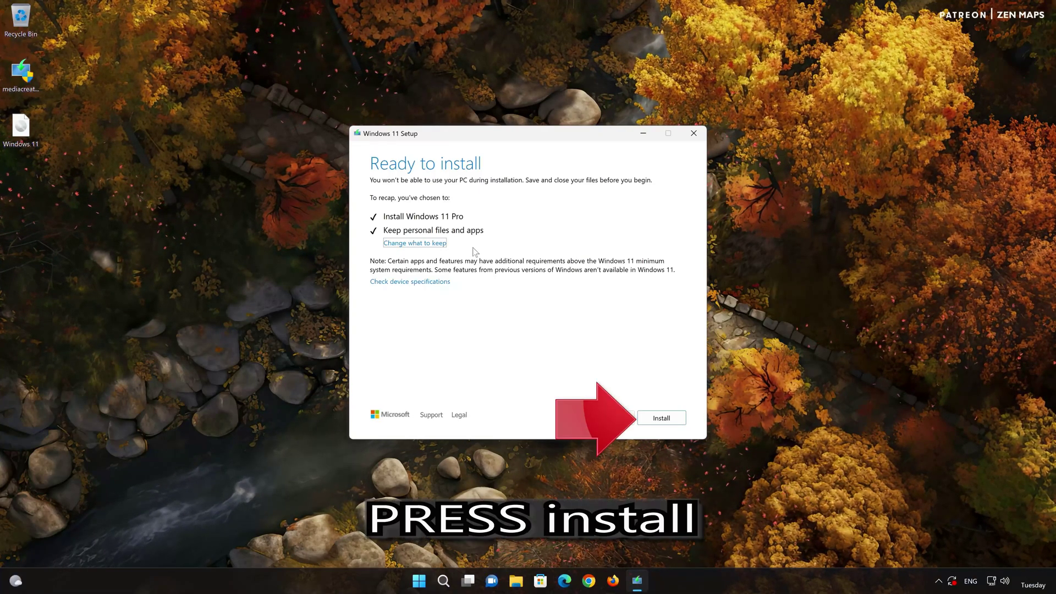
click(674, 420)
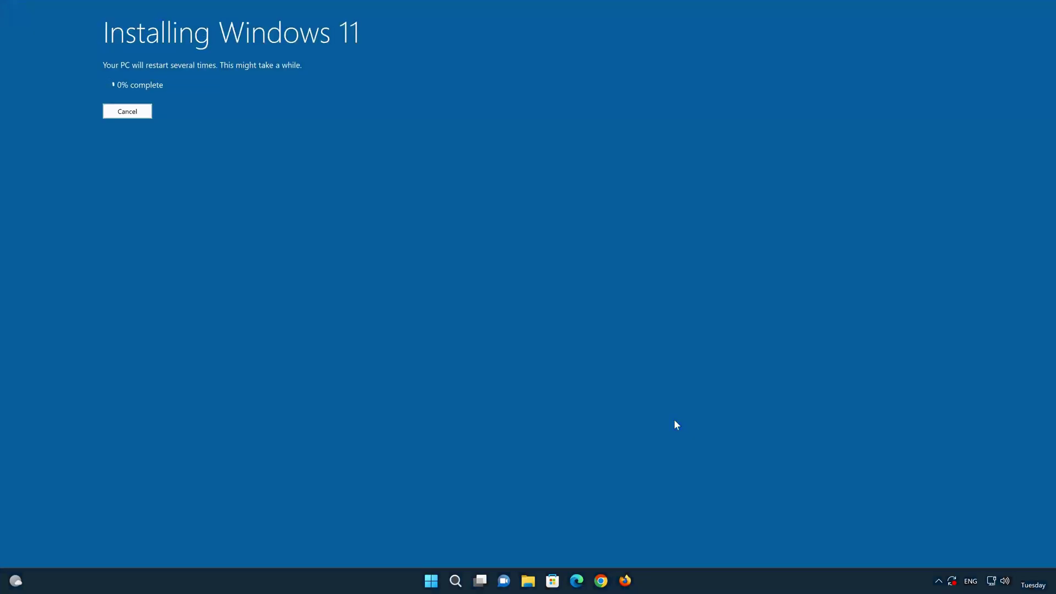